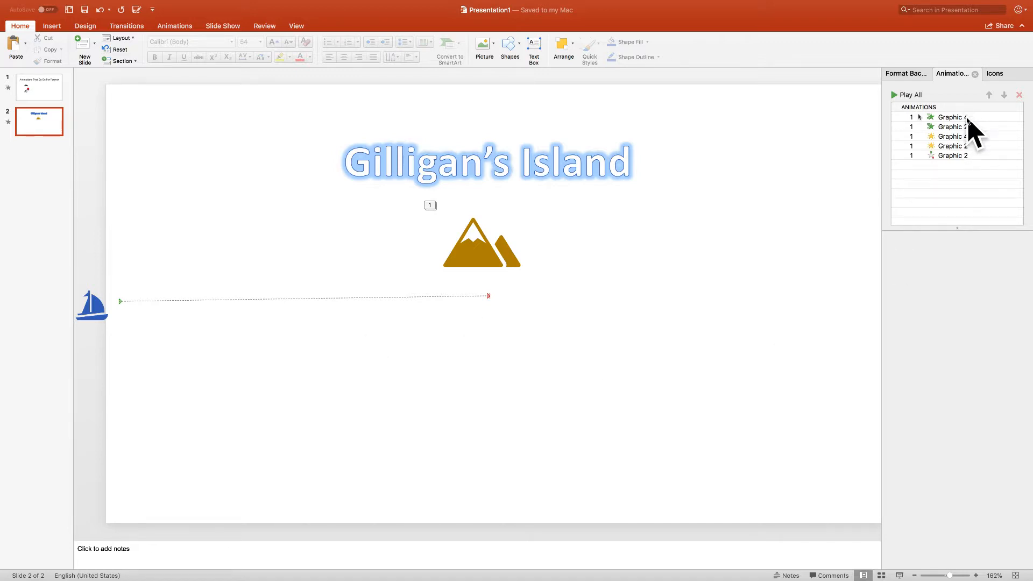
Preview slide 2's animation sequence starting from the first mountain effect (Graphic 4)
scroll(761, 261, left, 1)
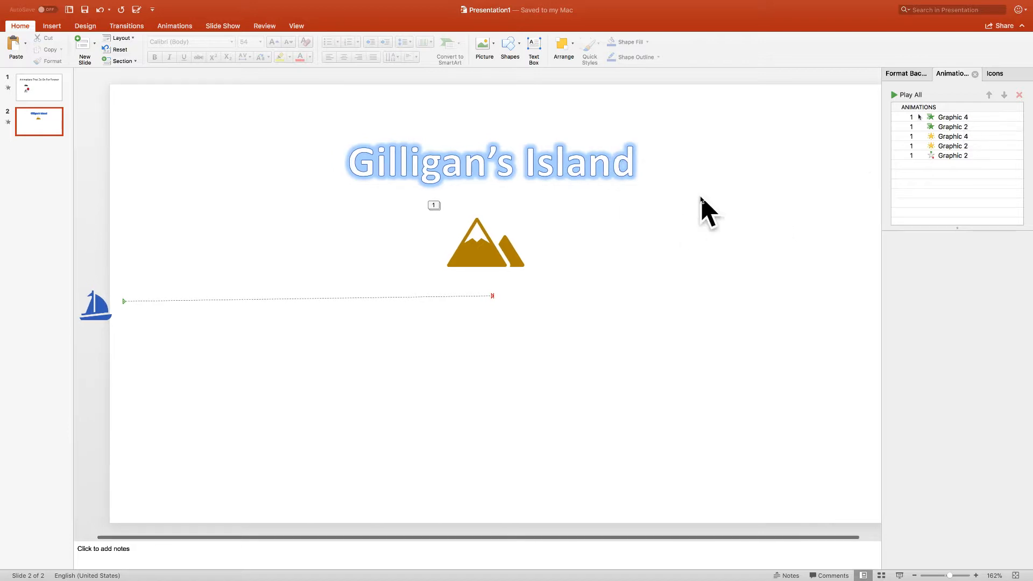
scroll(700, 204, left, 1)
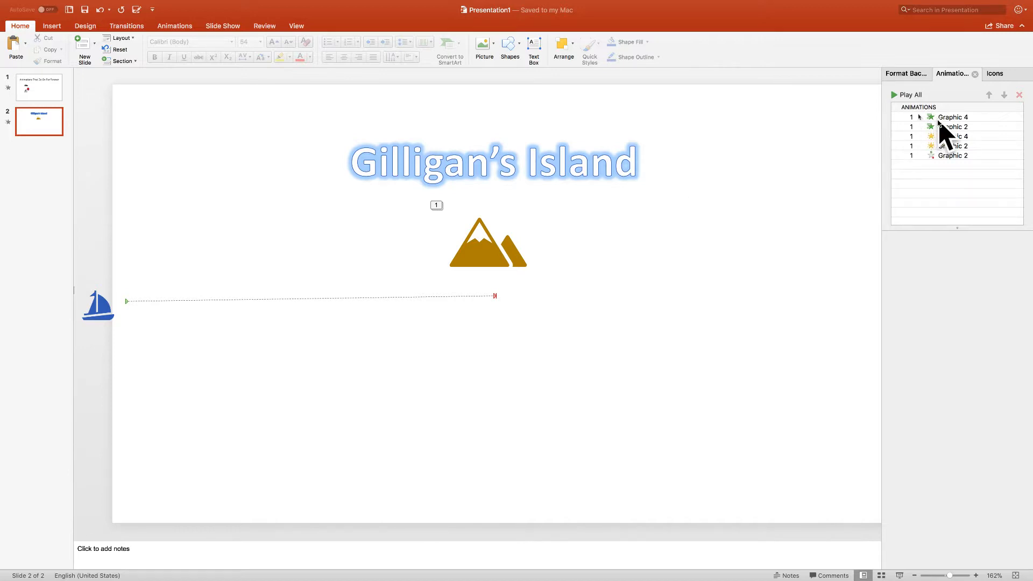
click(938, 119)
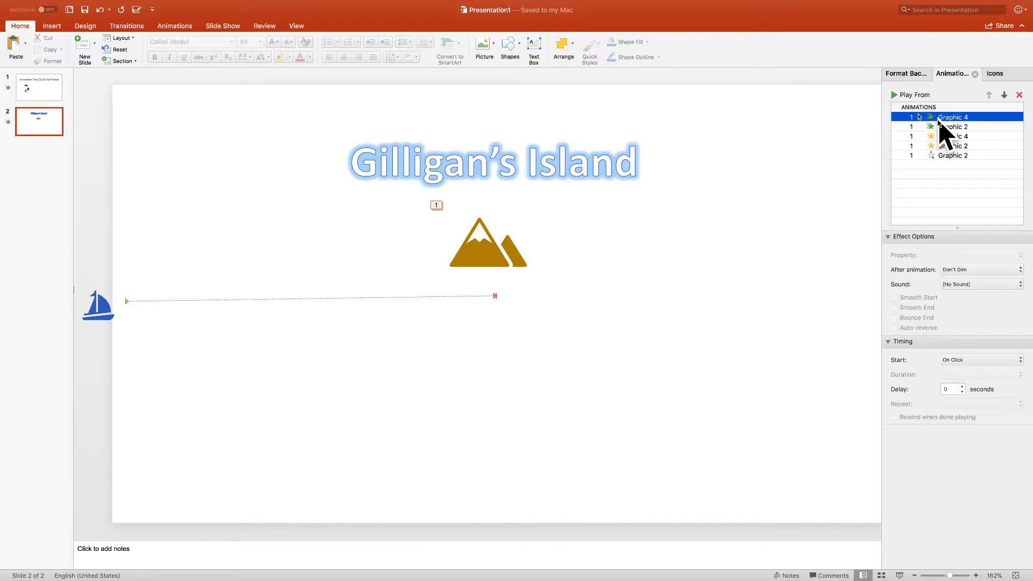
click(895, 96)
scroll(864, 186, left, 1)
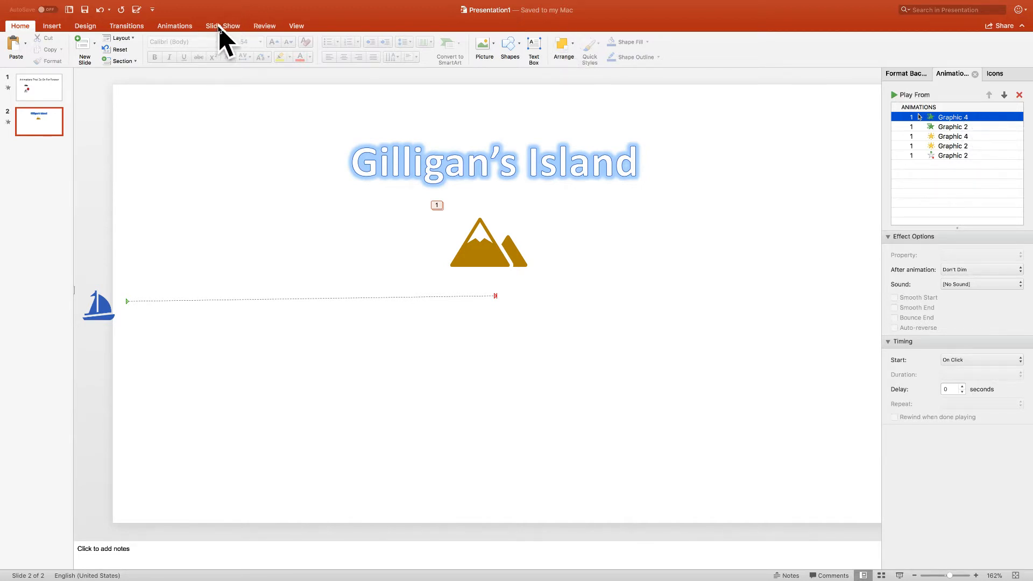
Bring up the animation tools and check the settings of the sailboat's entrance effect (Graphic 2)
click(188, 28)
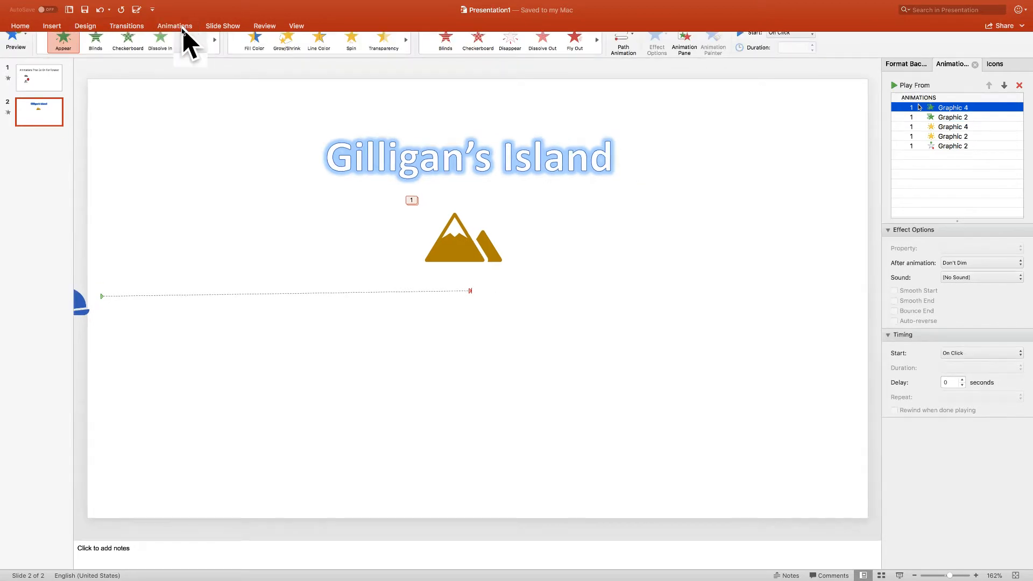
click(187, 28)
click(187, 28)
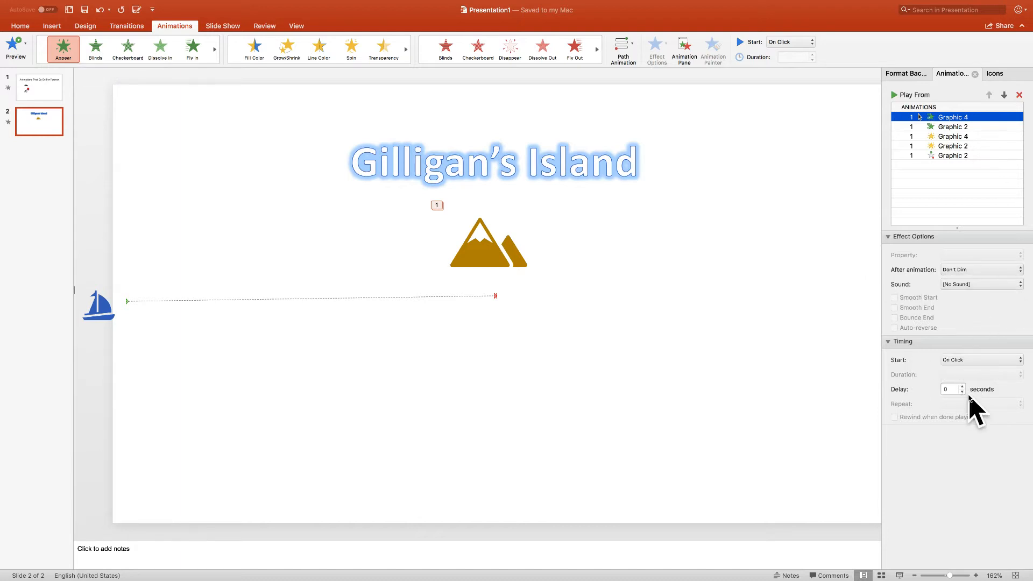
click(978, 128)
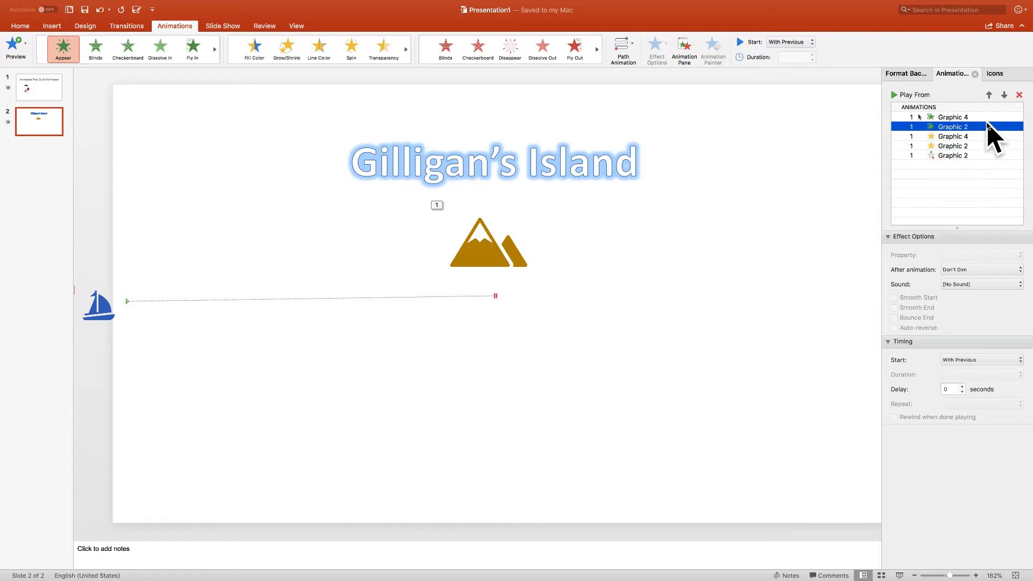
Turn on Smooth Start and Smooth End for the mountain's Grow/Shrink effect (Graphic 4)
click(975, 136)
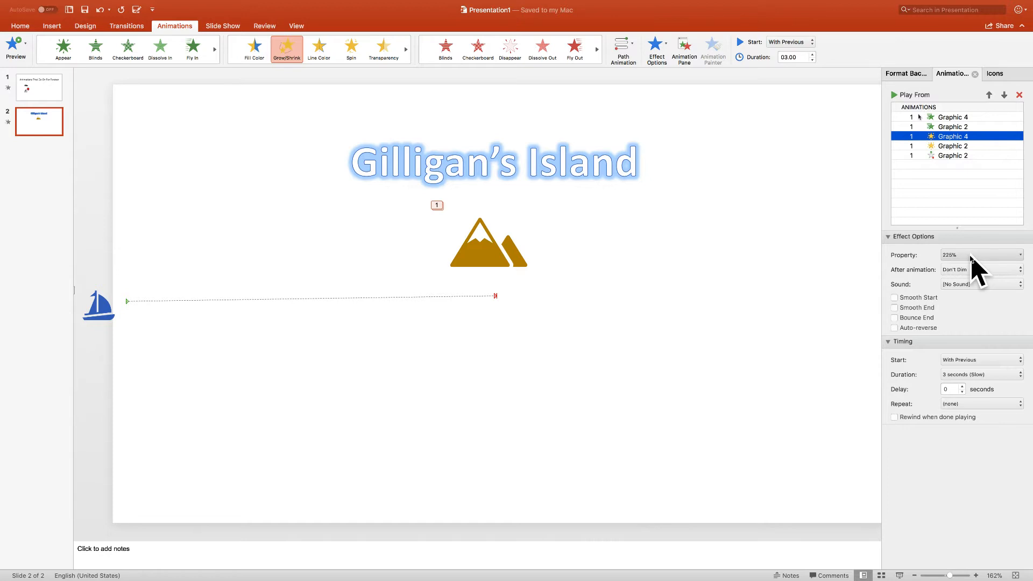
click(894, 297)
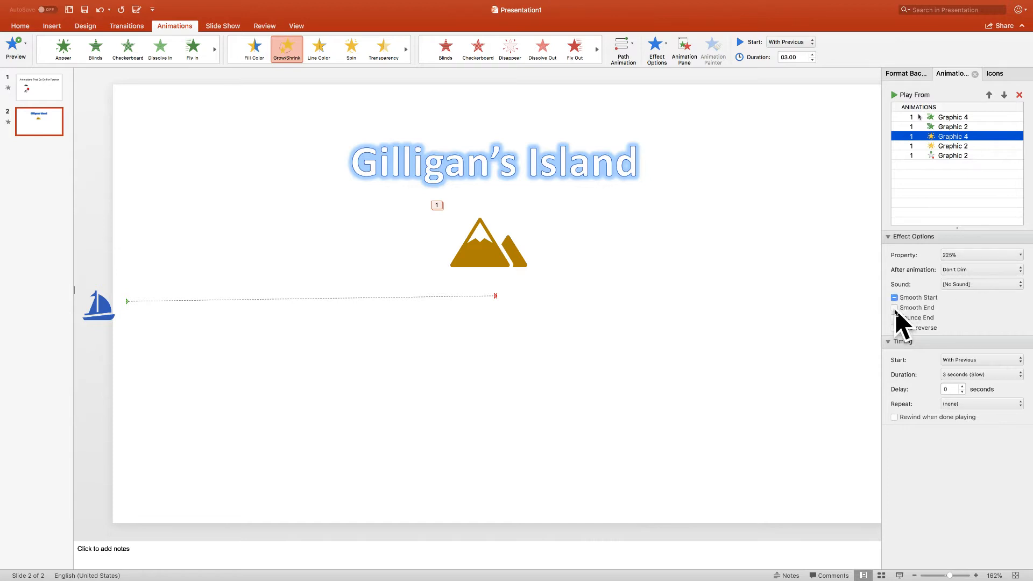
click(894, 308)
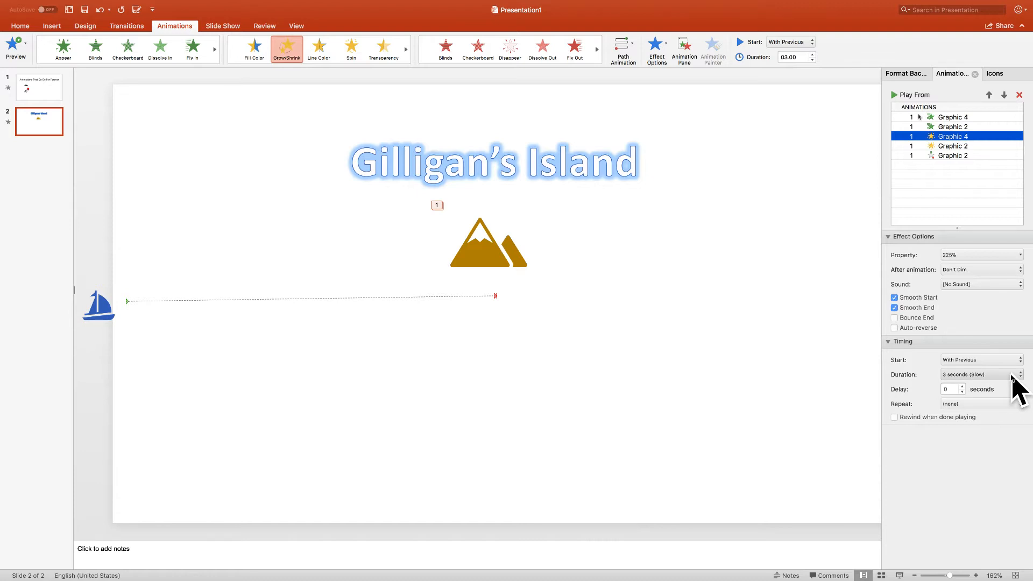
Check the sailboat's Grow/Shrink and motion path settings, and preview the sequence from the first Graphic 4 effect
click(984, 146)
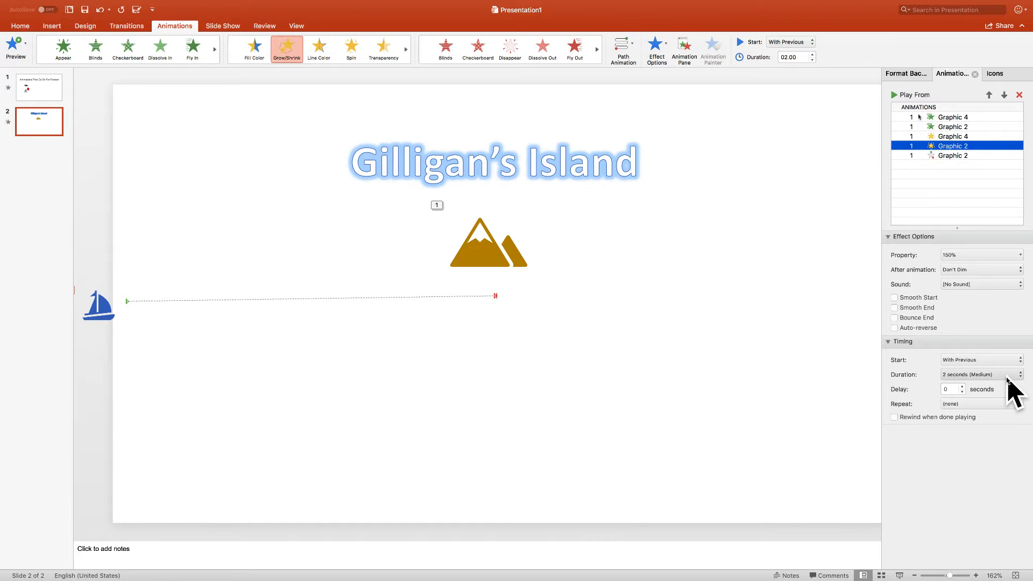
click(963, 157)
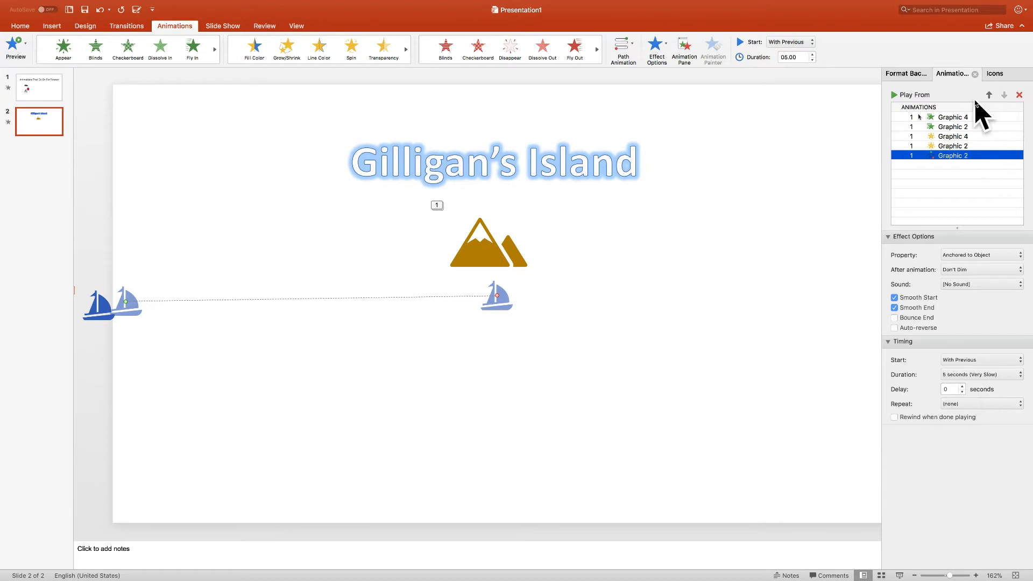
click(966, 120)
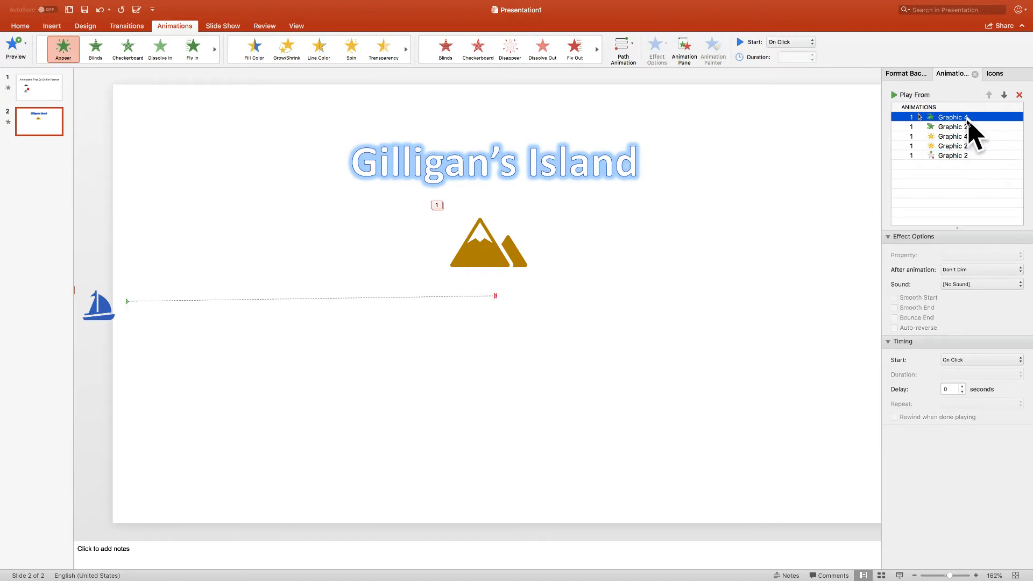
click(895, 95)
click(895, 95)
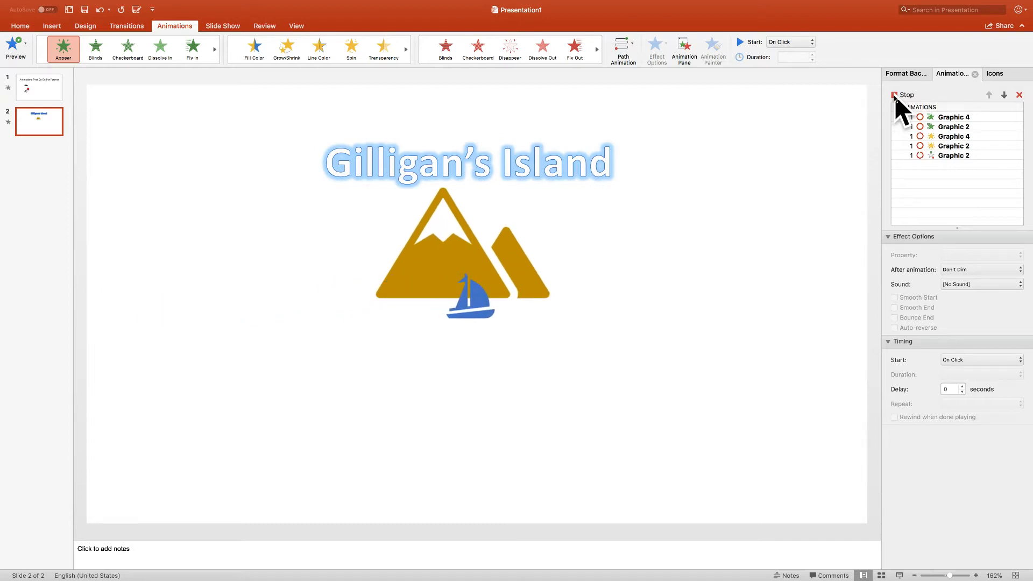
Add a Checkerboard entrance to the Gilligan's Island title and preview the sequence from the first Graphic 4 effect
click(614, 162)
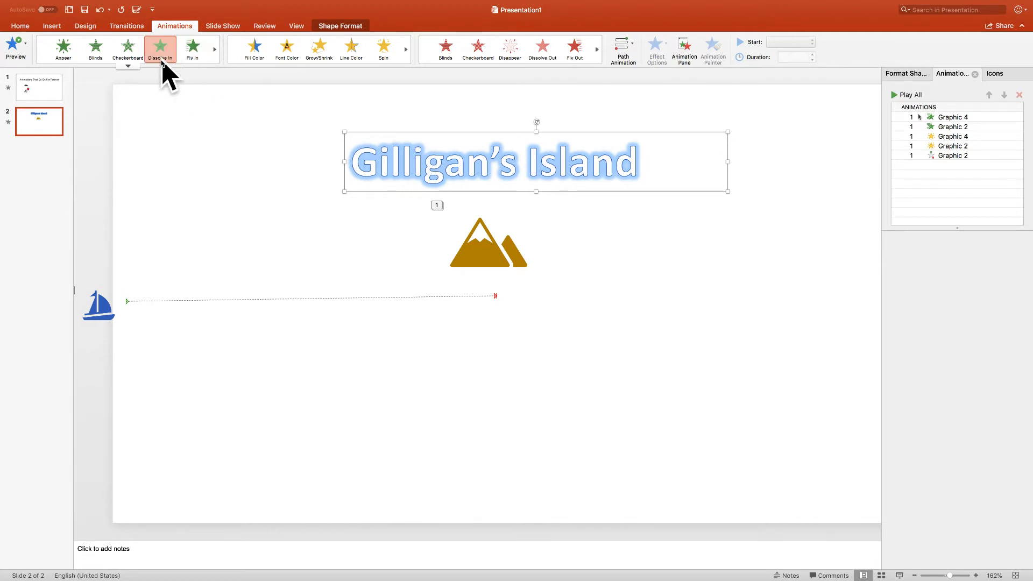
click(128, 49)
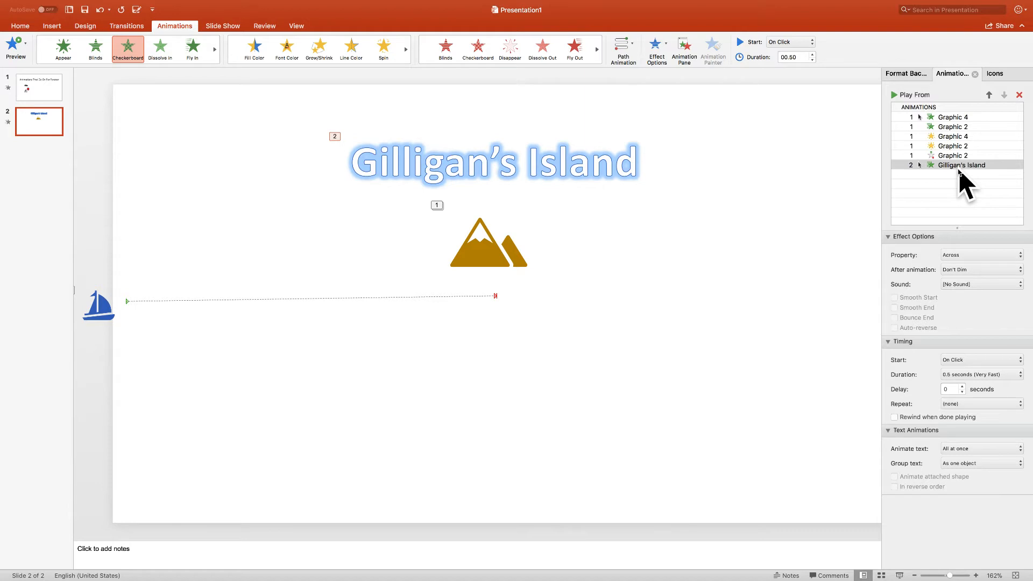
click(960, 118)
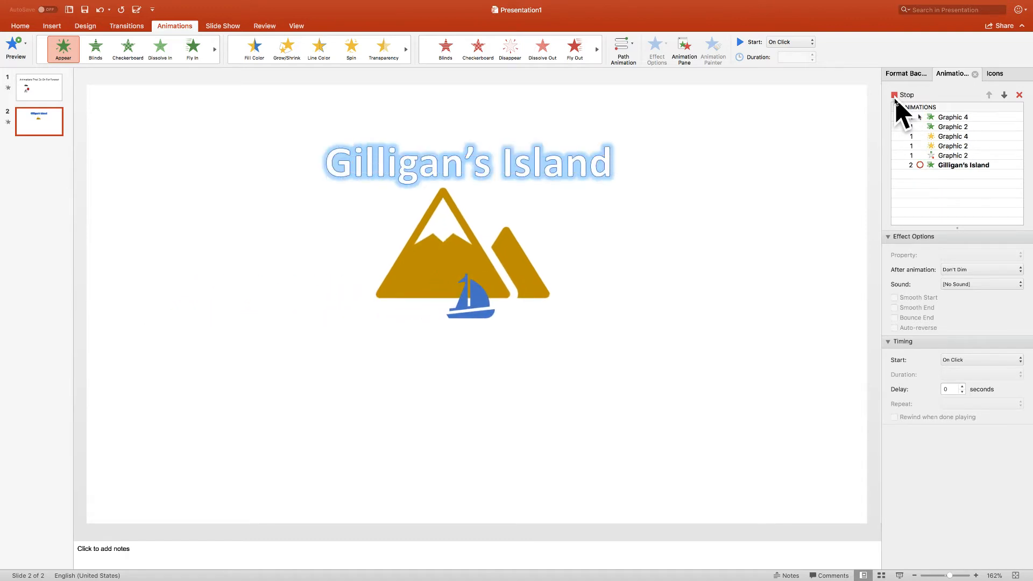
click(894, 96)
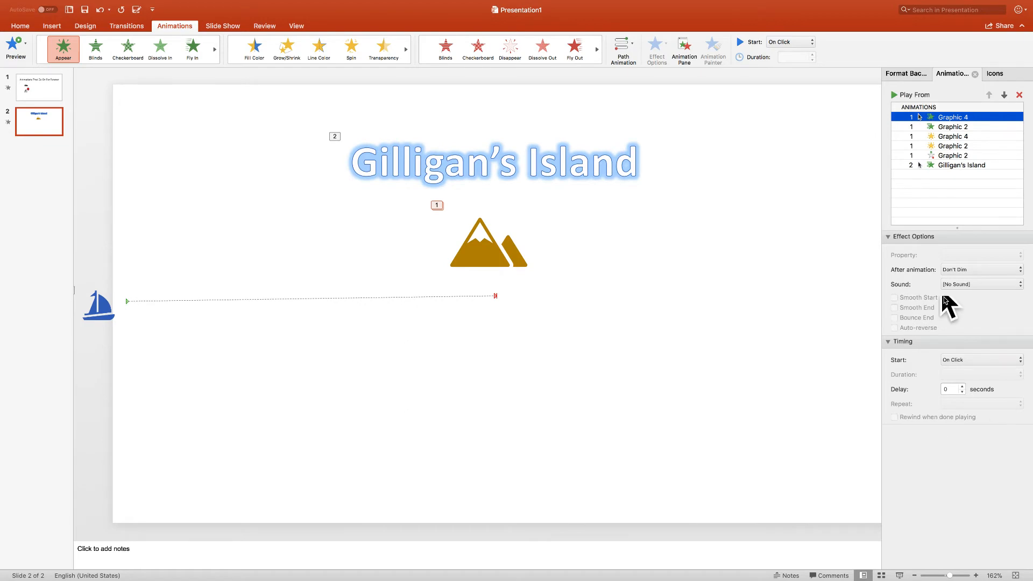
Set the title's Checkerboard effect to start After Previous, with a 3 seconds (Slow) duration and 0.5 seconds delay
click(959, 165)
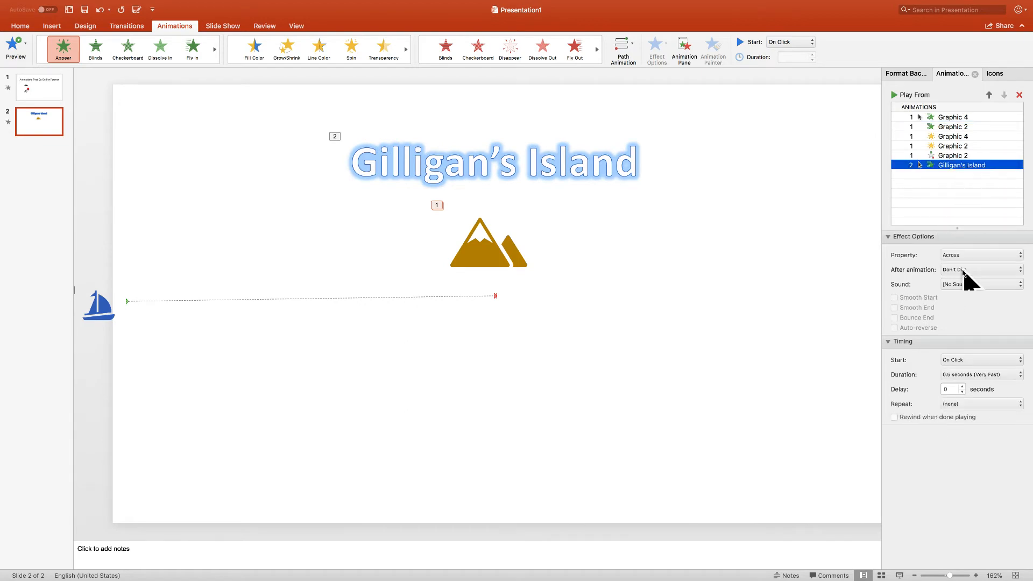
click(1020, 360)
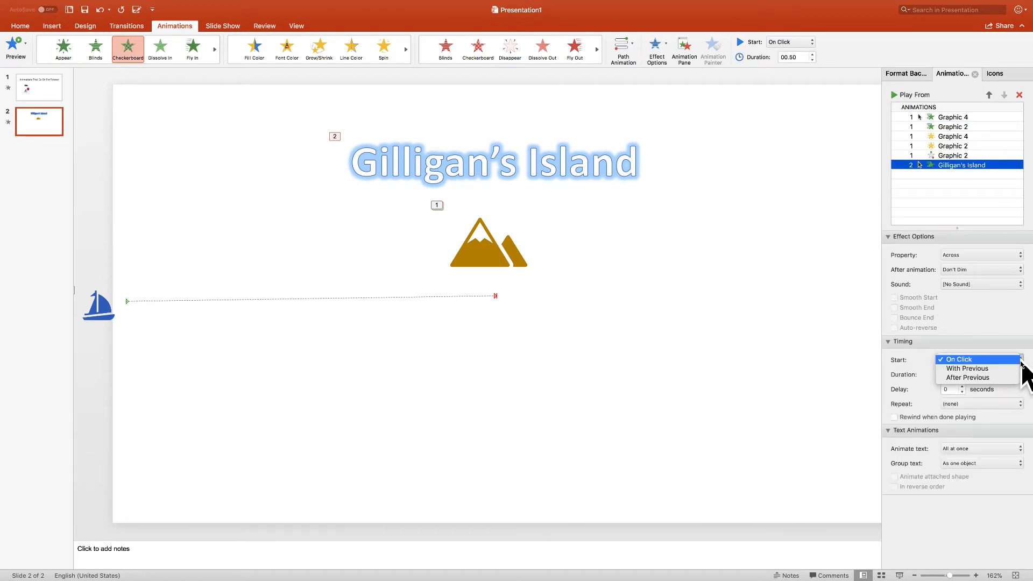
click(1003, 378)
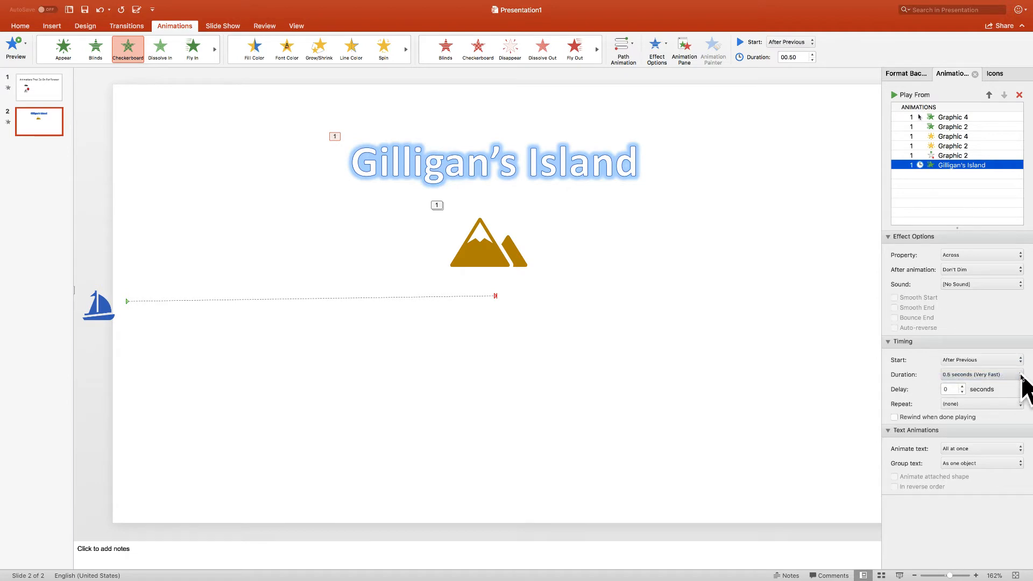
click(1020, 377)
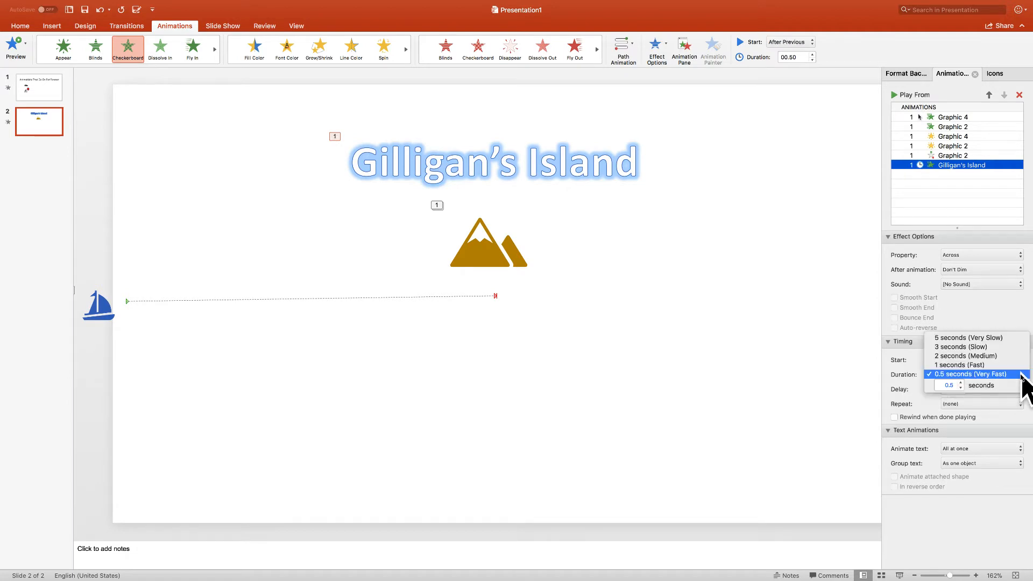
click(988, 347)
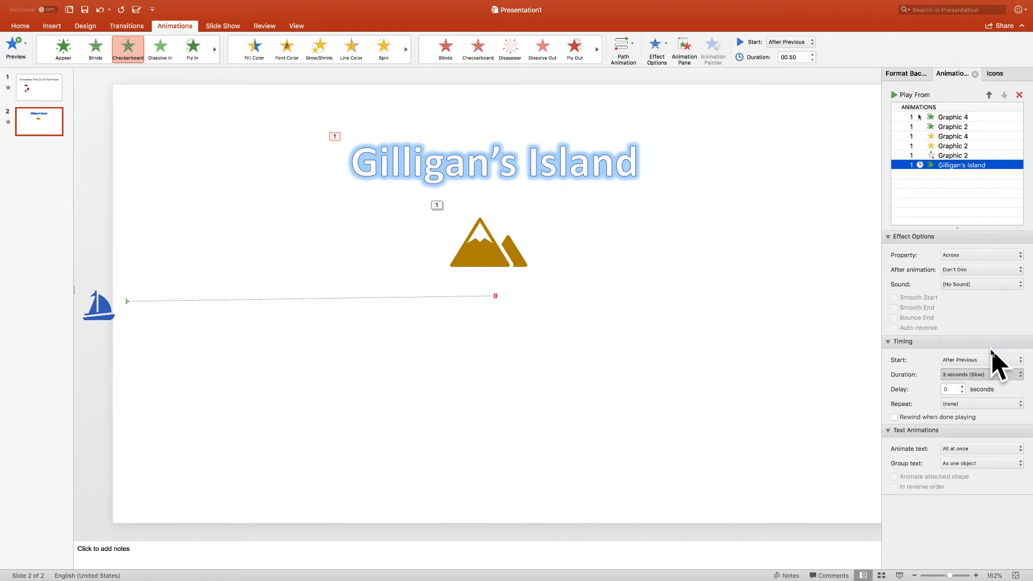
click(963, 387)
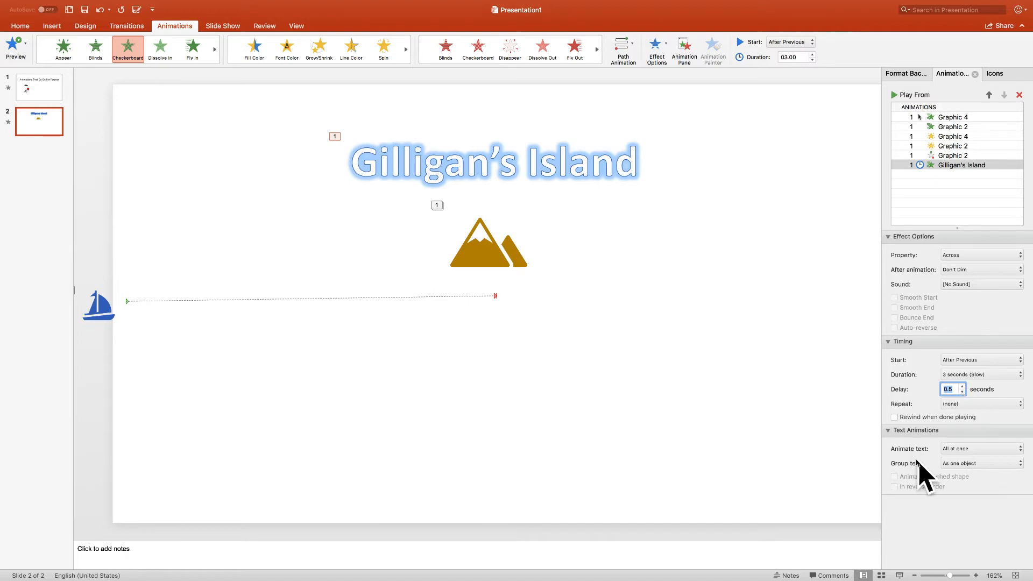
Examine the Animate text and Group text choices for the title's effect, and preview the sequence including the title
click(1021, 449)
click(998, 510)
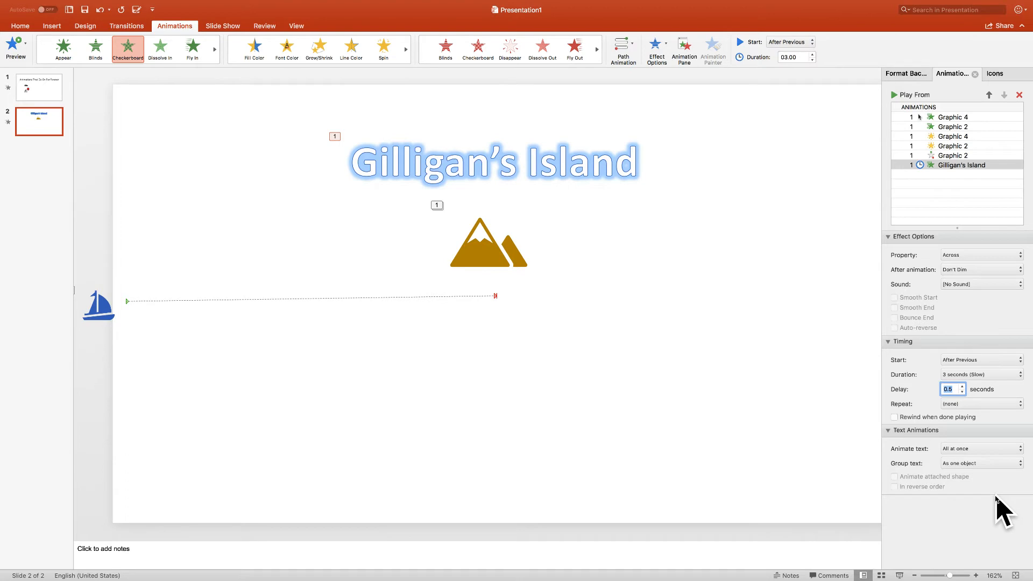
click(1020, 465)
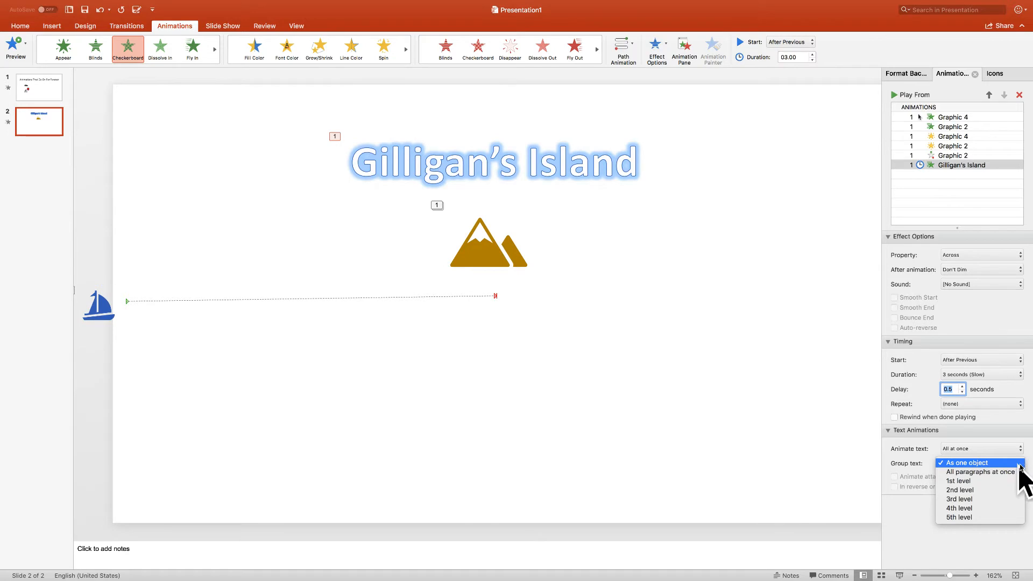
click(996, 543)
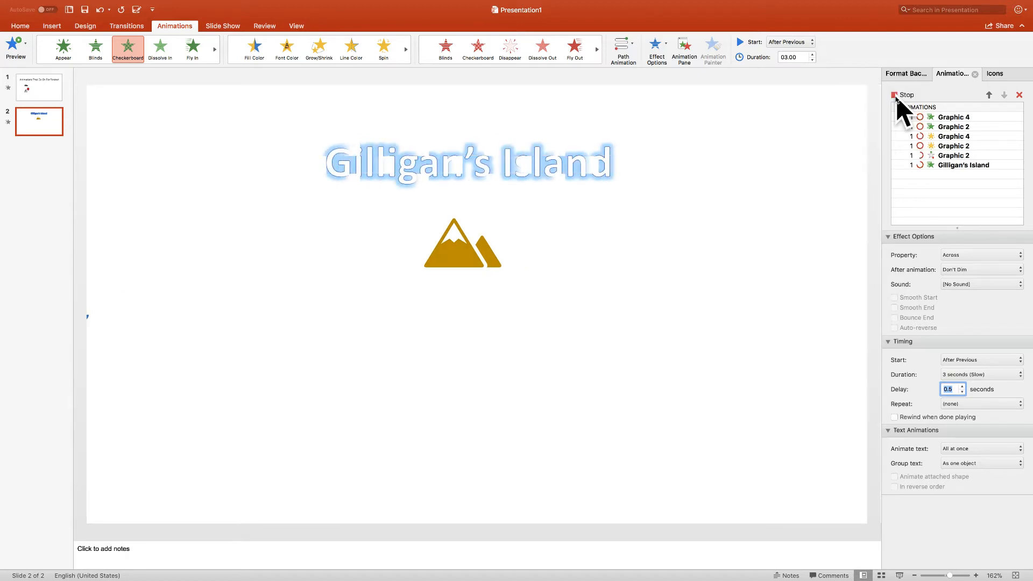
click(952, 117)
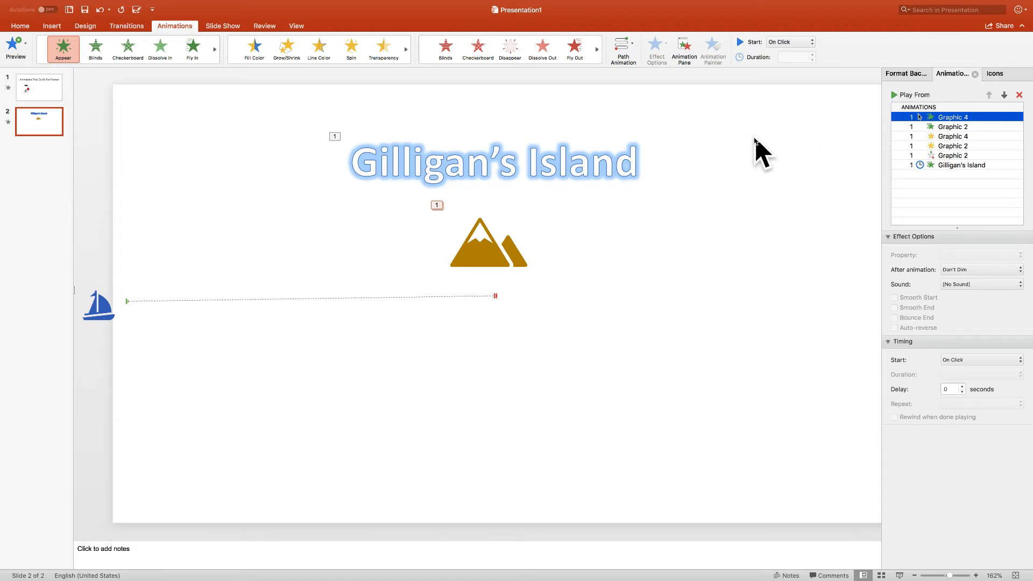
Save the presentation and paste a copy of slide 2 as slide 3
click(42, 139)
click(38, 129)
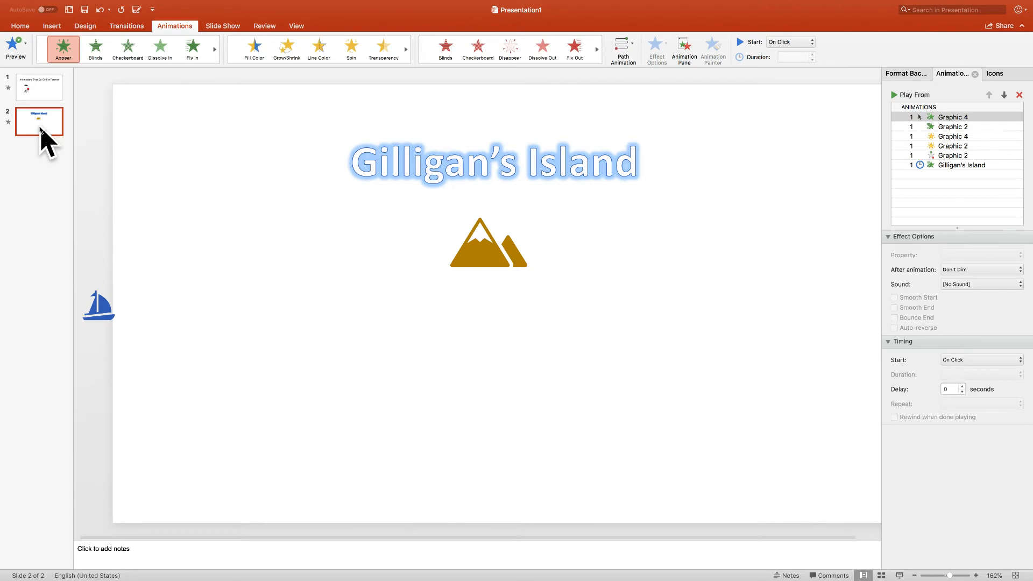
click(84, 11)
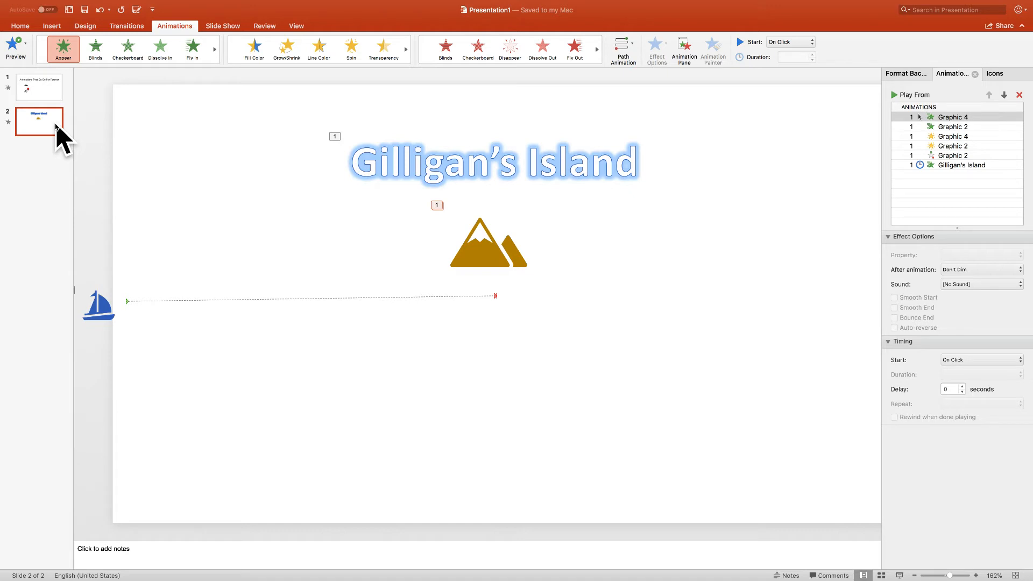
key(super+v)
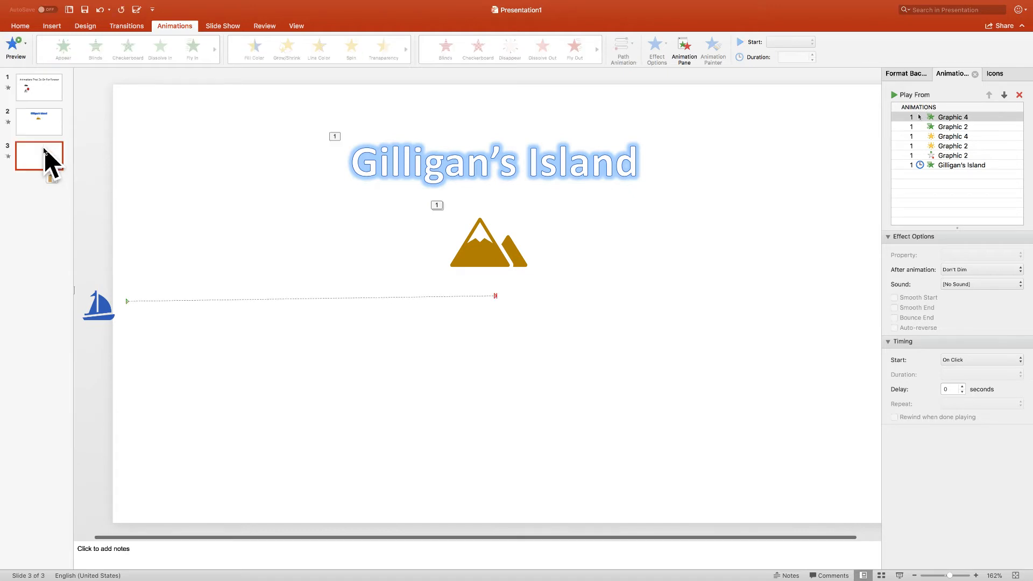
Try slide 2's animation sequence without Graphic 2's Grow/Shrink effect, then undo the deletion
click(51, 132)
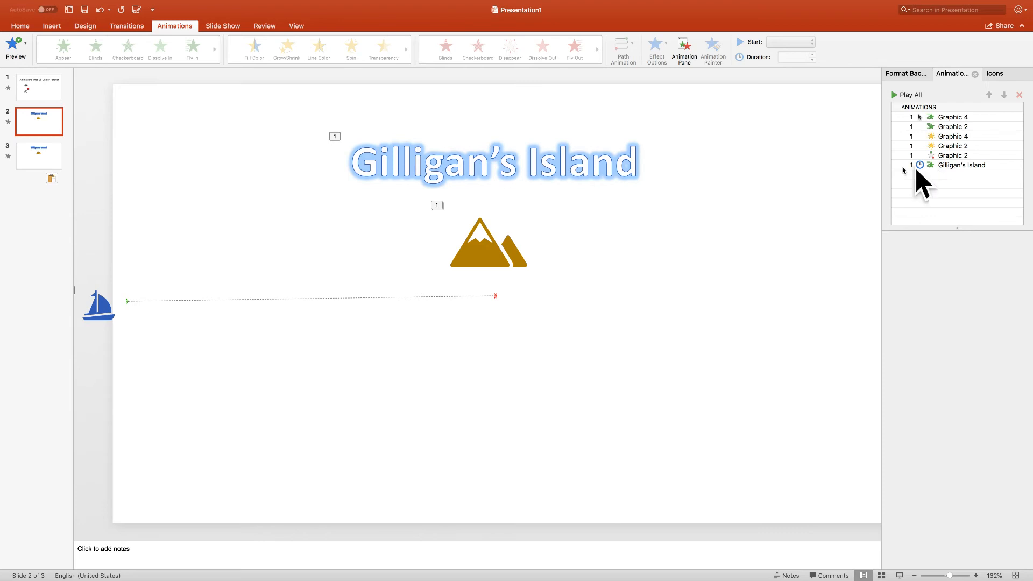
click(25, 164)
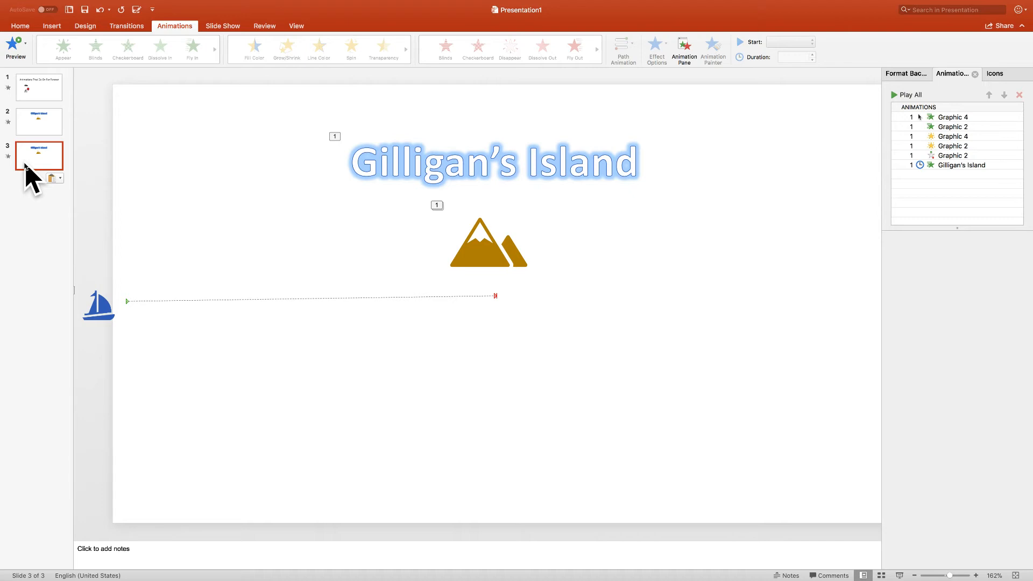
drag(25, 167, 41, 139)
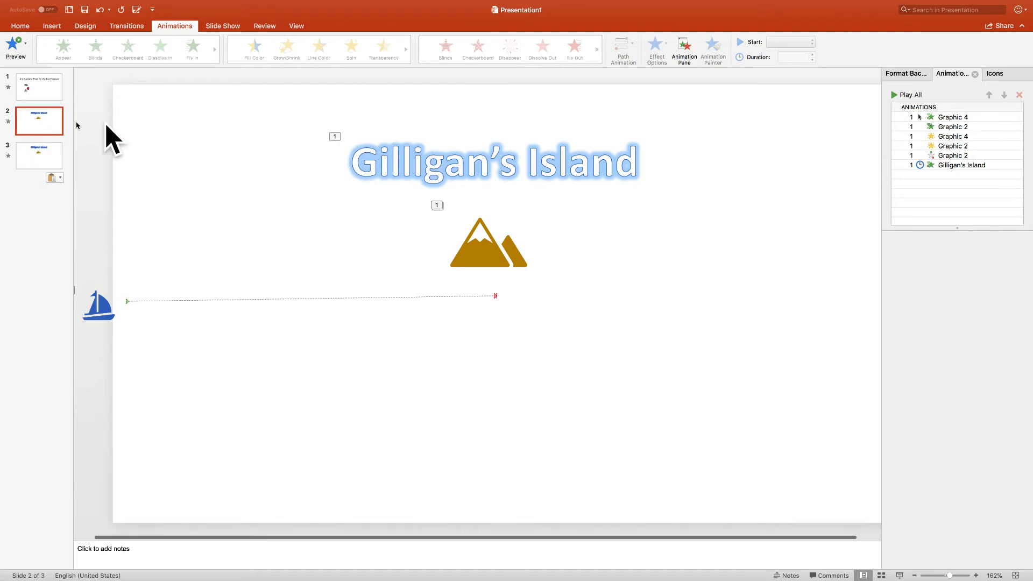
click(979, 146)
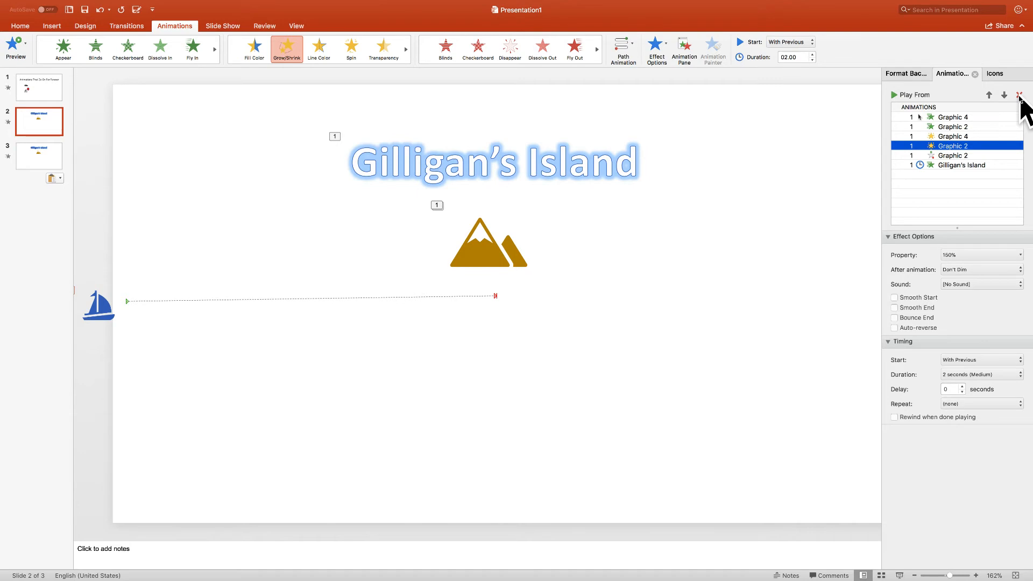
click(1019, 95)
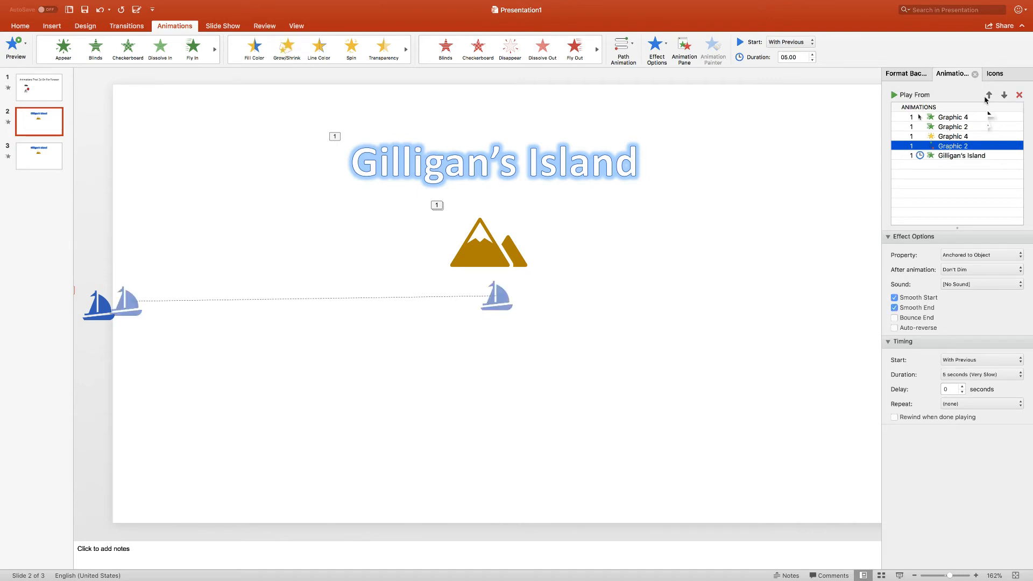
click(894, 95)
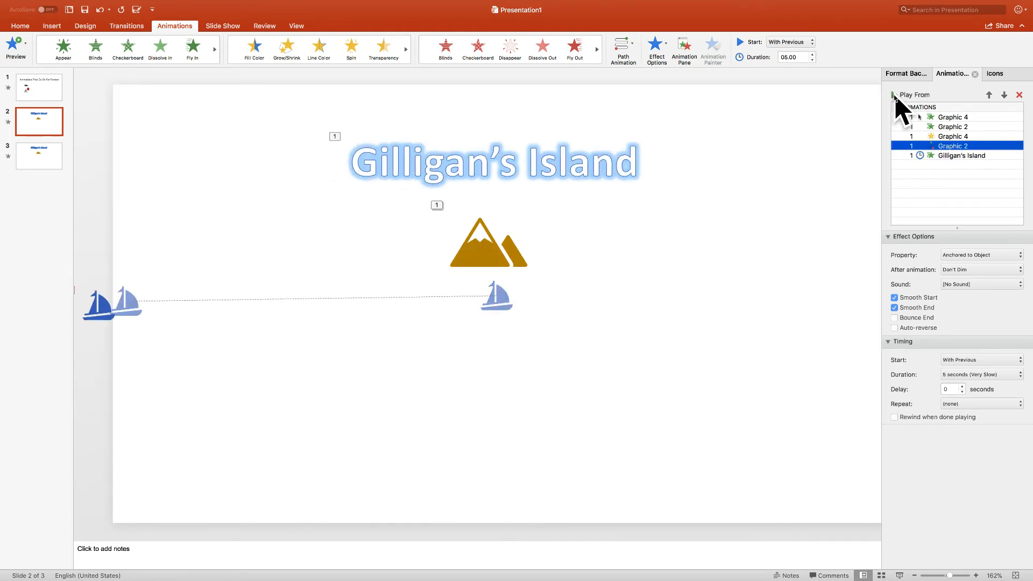
key(super+z)
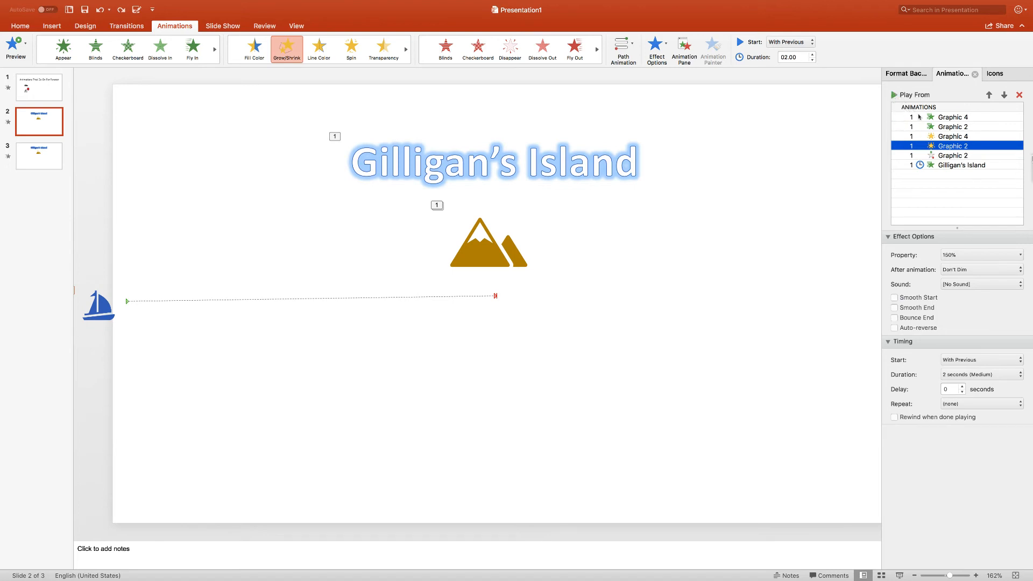
Preview slide 2's sequence from the first Graphic 4 effect and save the presentation
click(946, 118)
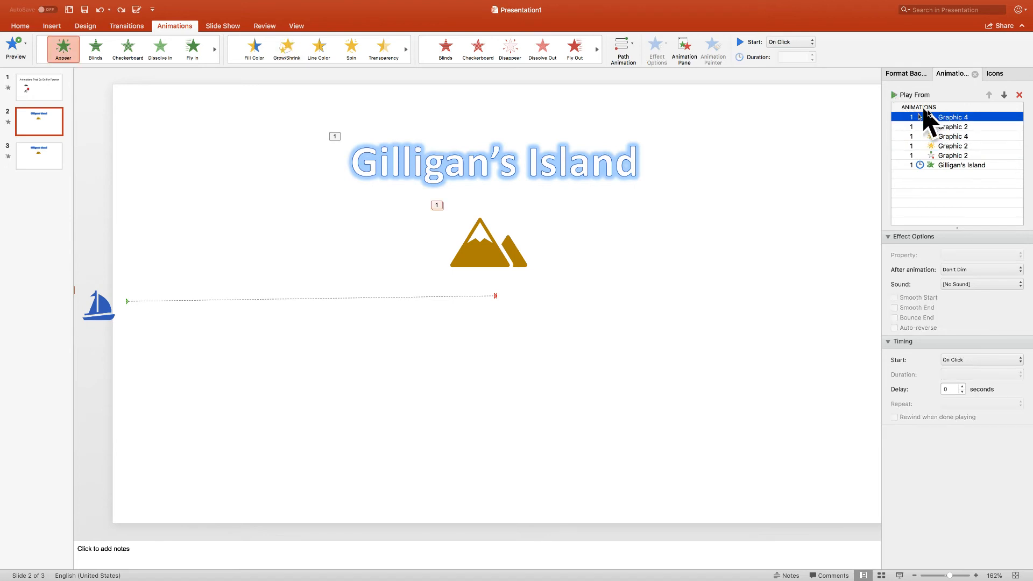
click(894, 95)
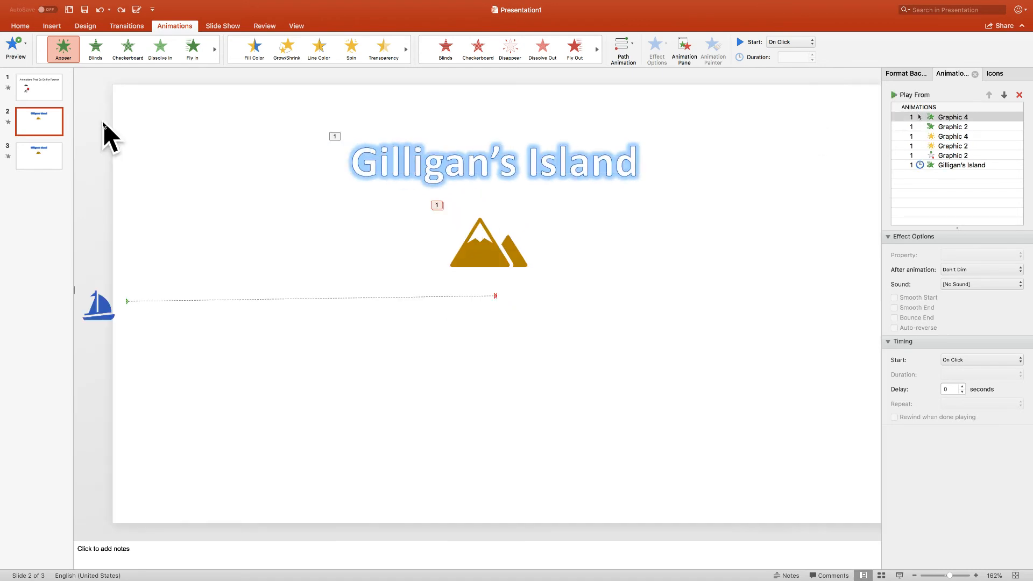
click(53, 163)
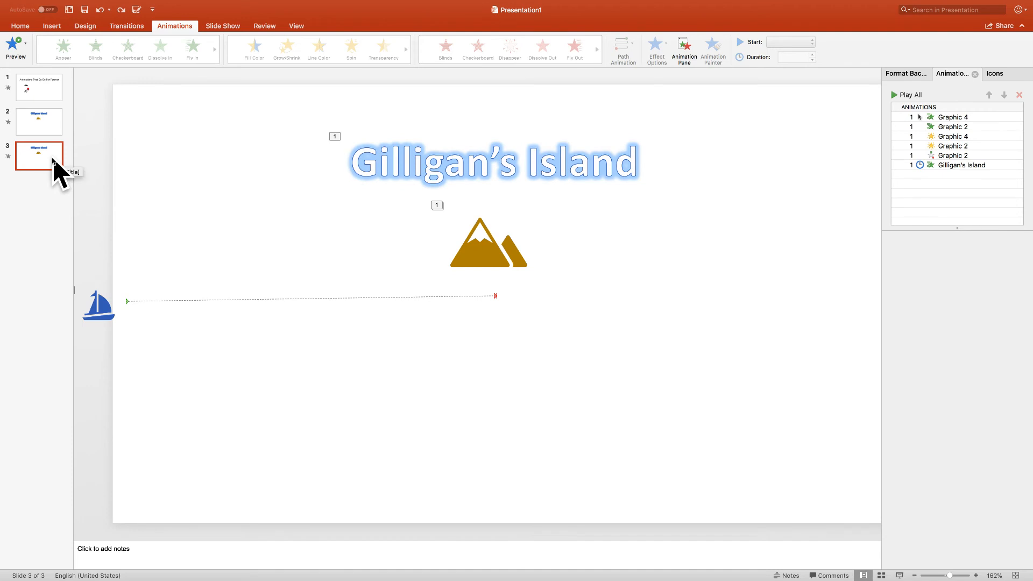
click(49, 131)
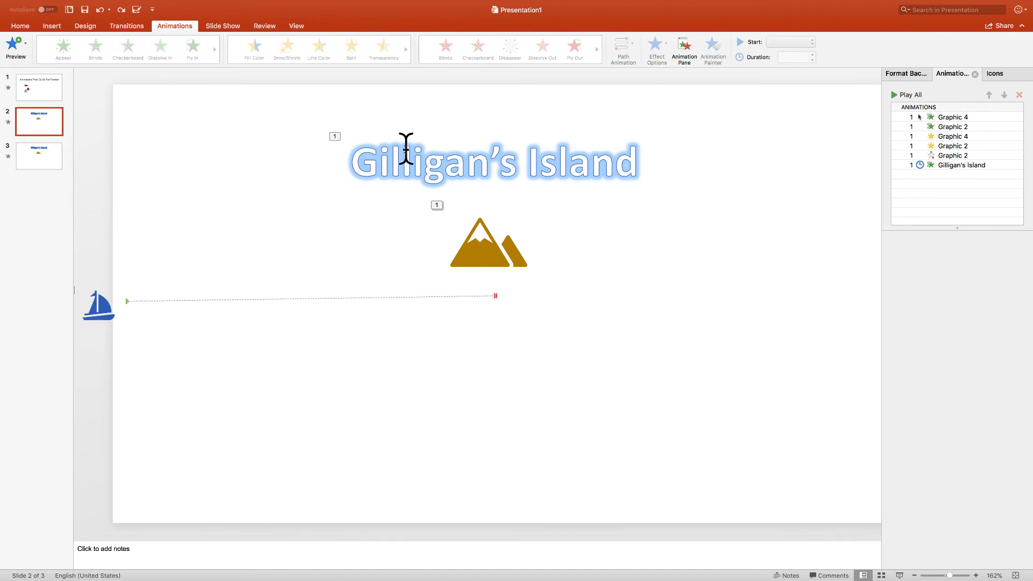
click(85, 9)
Move the Gilligan's Island title's Checkerboard effect to the start of slide 2's animation order and preview the sequence
click(976, 165)
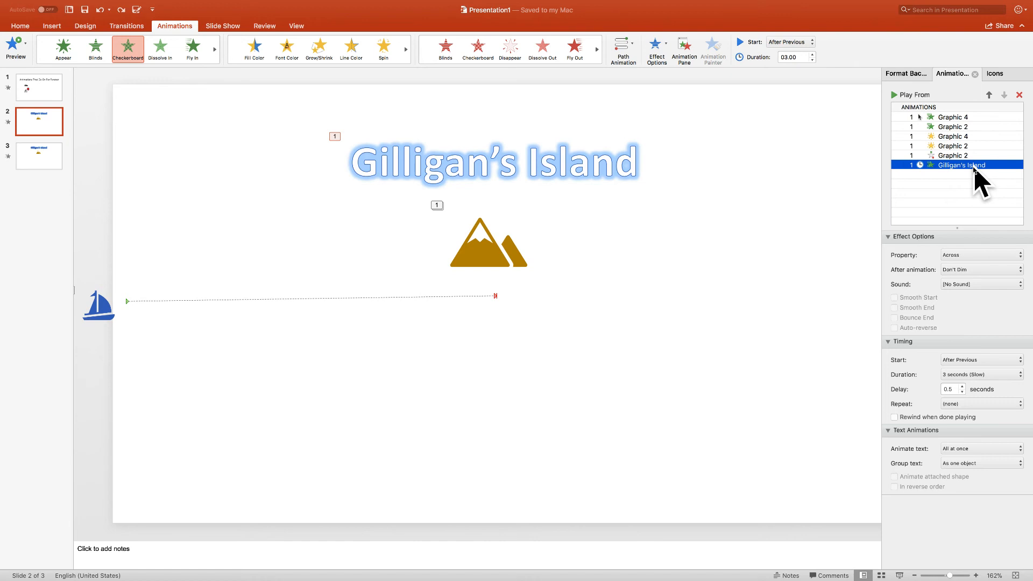
drag(973, 168, 978, 114)
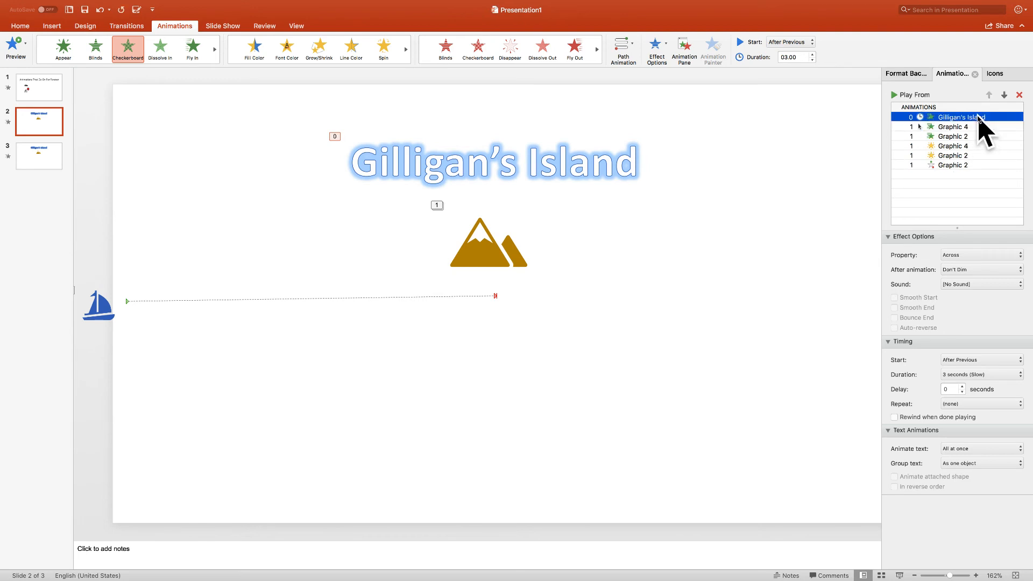
click(895, 95)
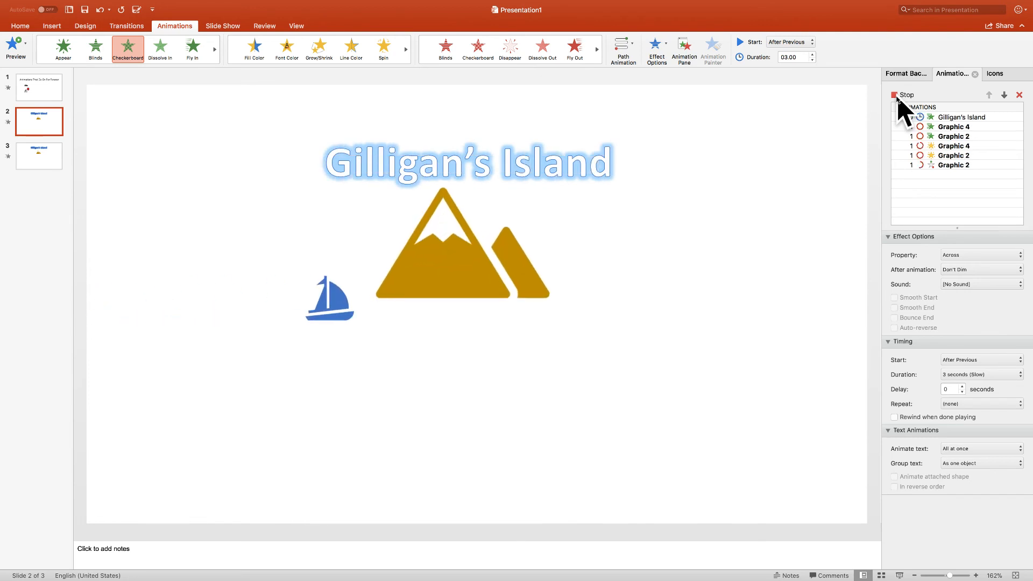
Delete the title's Checkerboard effect from slide 2 and preview the sequence from the first Graphic 4 effect
click(978, 118)
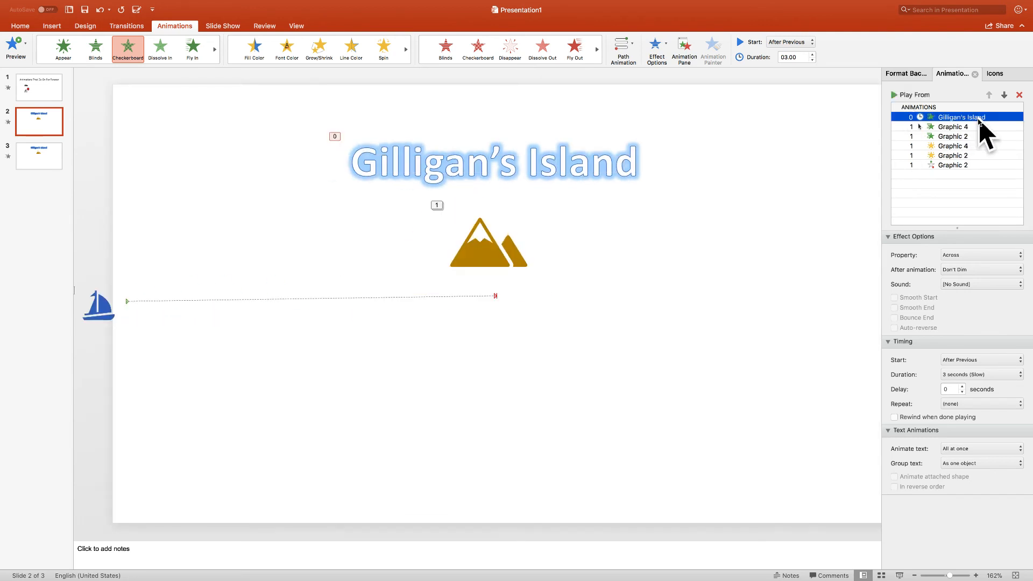
click(1019, 95)
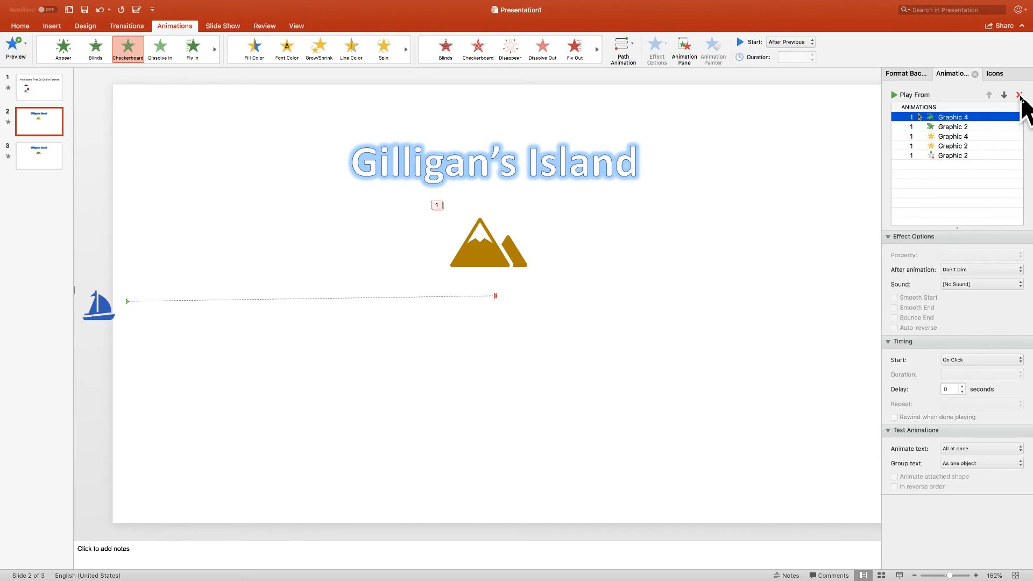
click(895, 95)
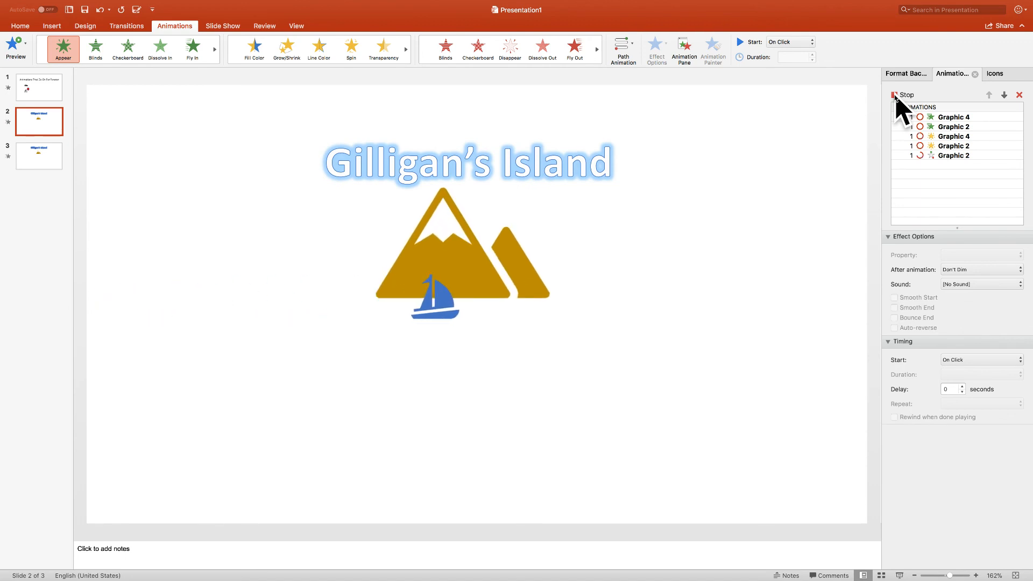
Examine the start and timing settings of the Graphic 4 and Graphic 2 Appear effects and Graphic 4's Grow/Shrink effect
click(973, 118)
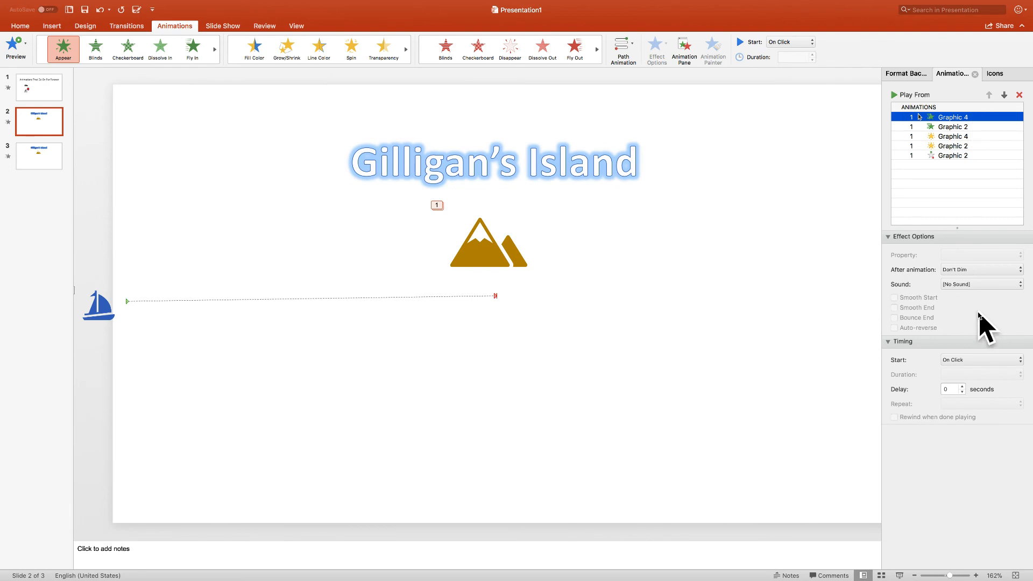
click(985, 137)
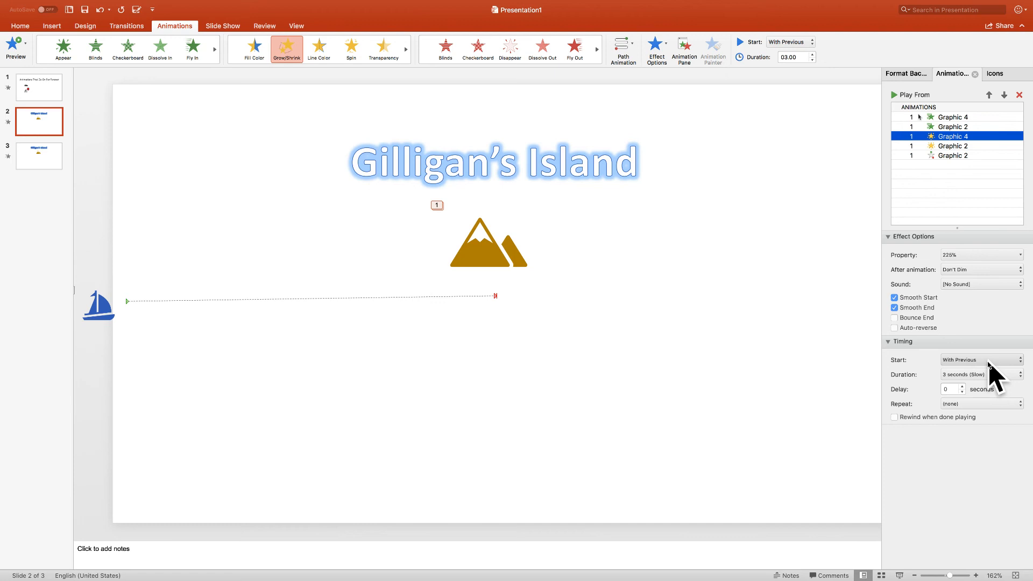
click(981, 128)
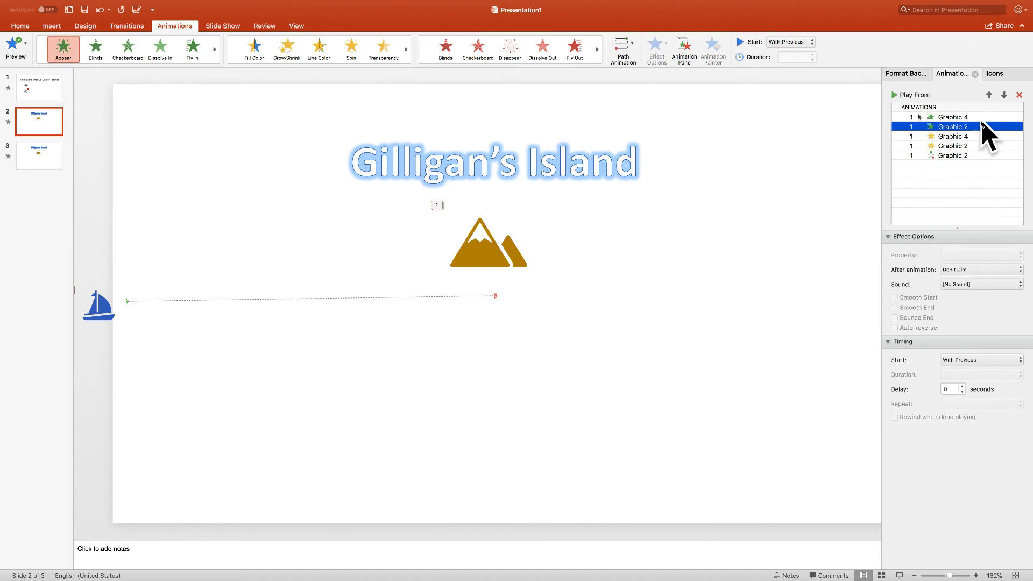
click(981, 118)
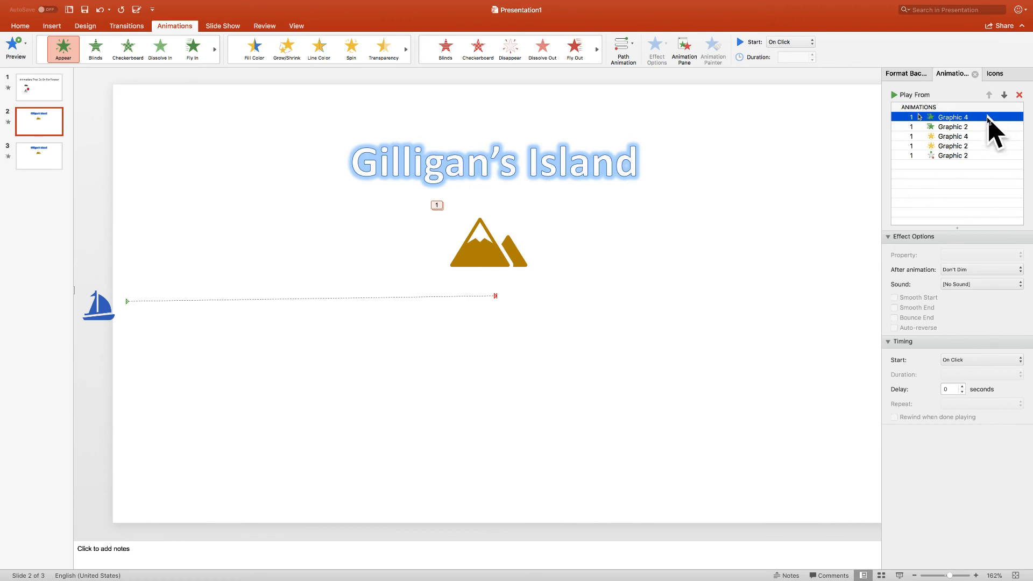
click(982, 127)
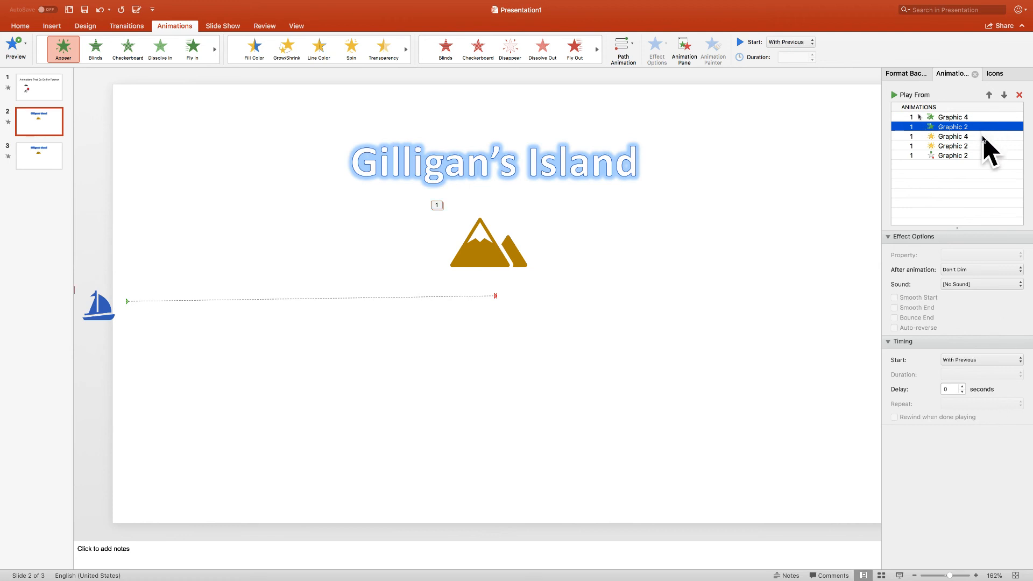
click(982, 137)
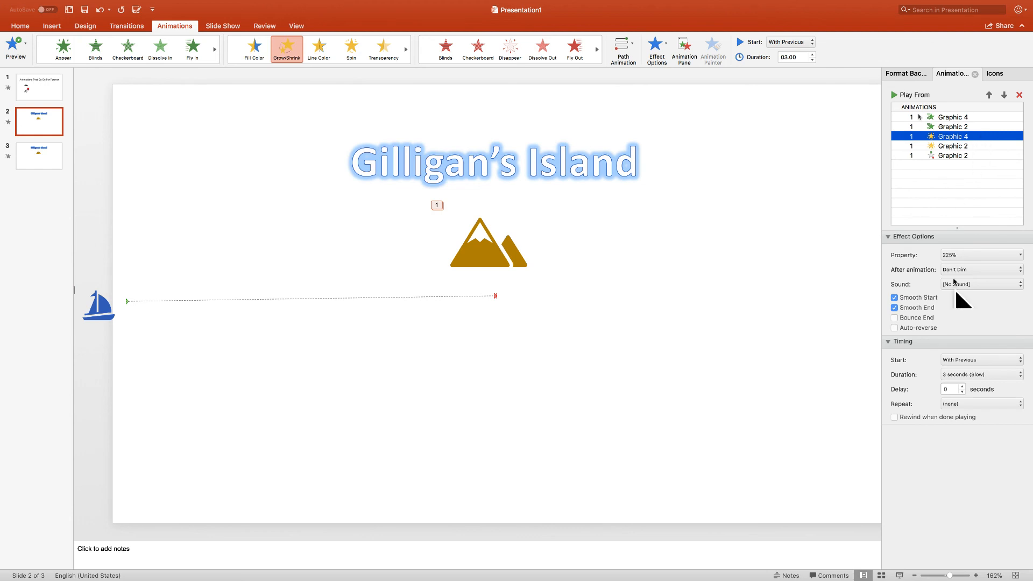
click(969, 127)
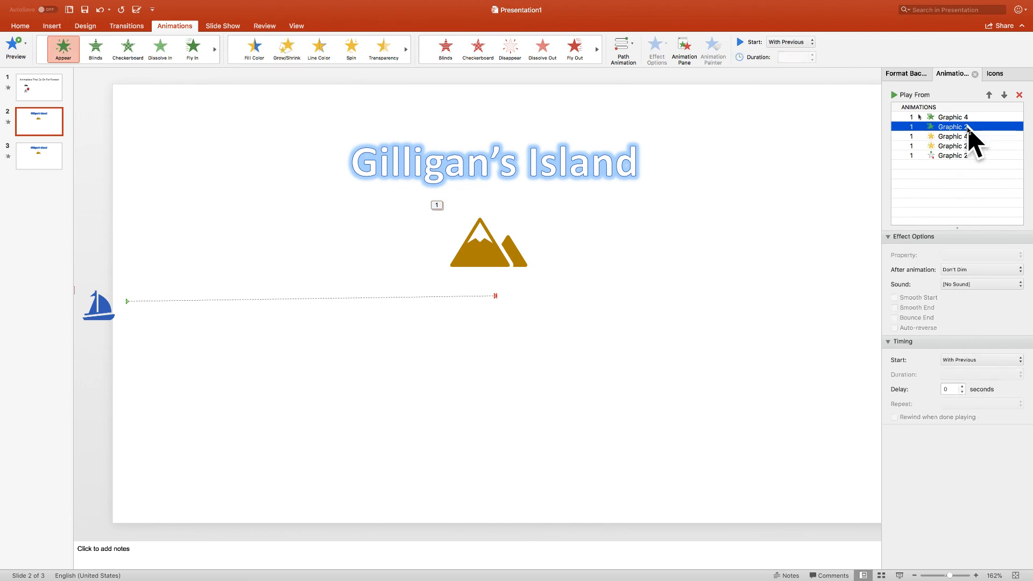
Save the presentation, and play the slide show from slide 2 through its animations before exiting
click(85, 11)
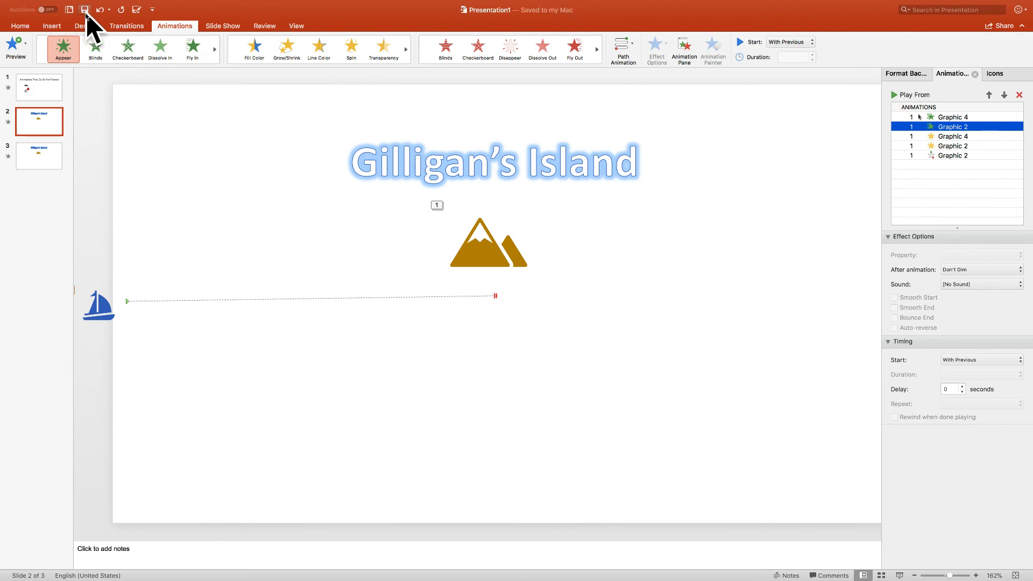
click(230, 27)
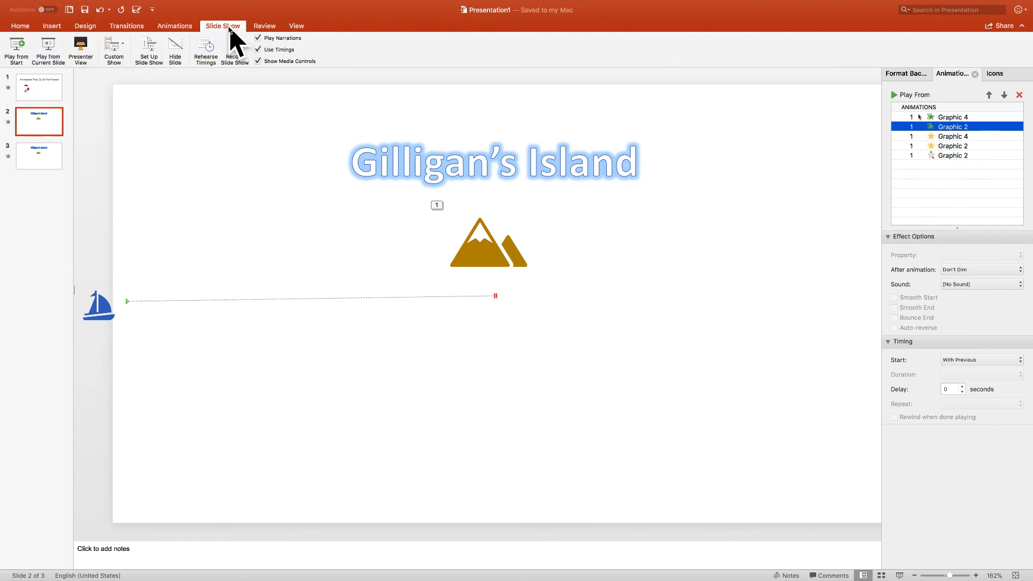
click(49, 49)
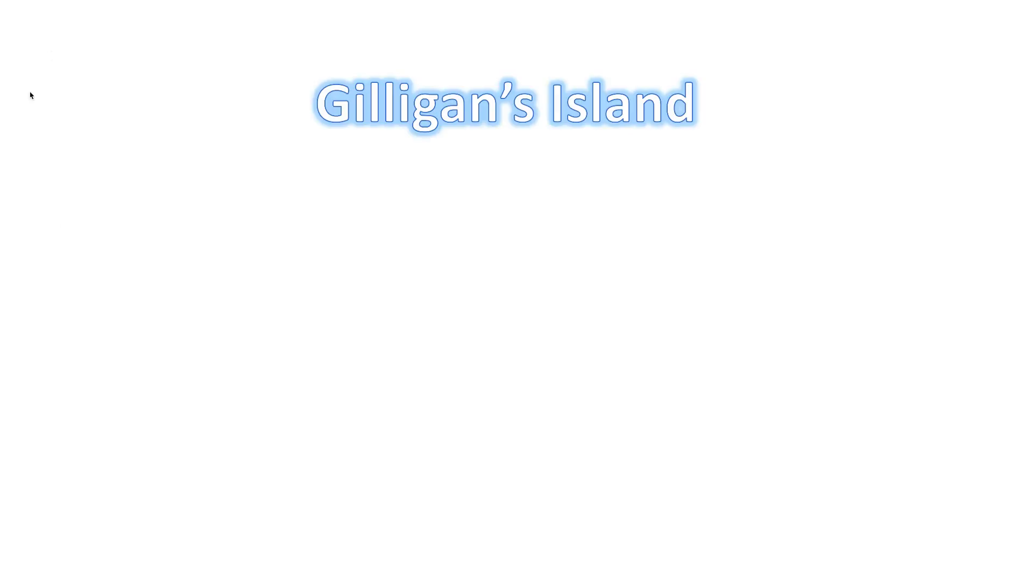
click(1, 512)
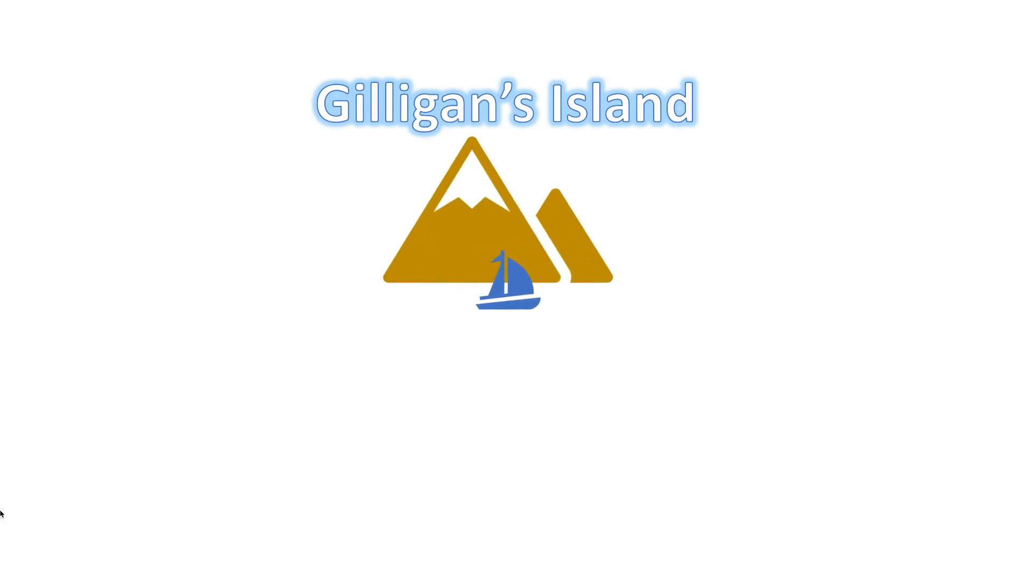
click(1, 512)
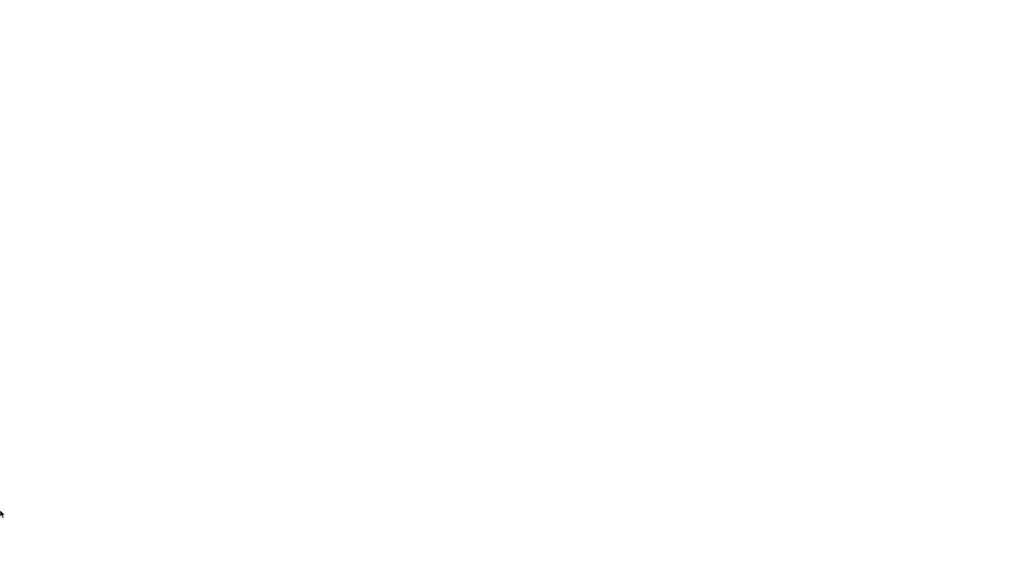
key(Escape)
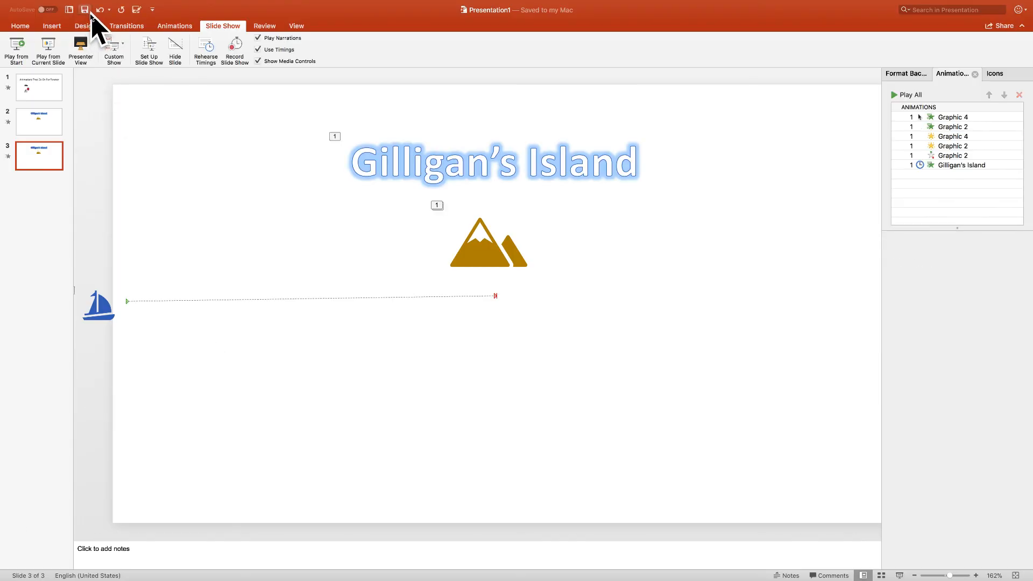